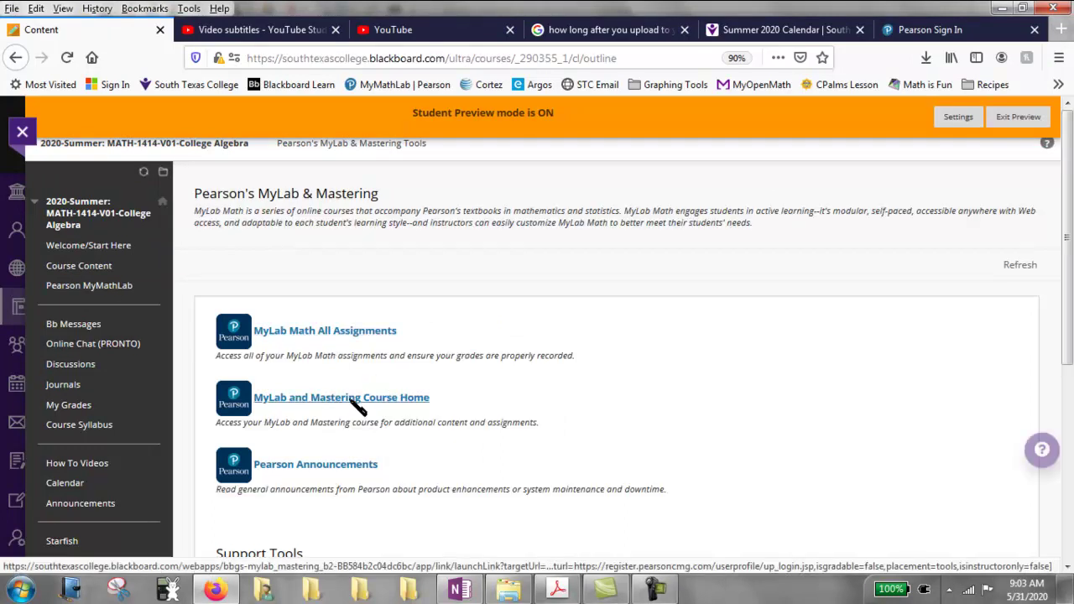
- Enter the MyLab and Mastering course home, register for 14 days of temporary access without payment, and go to the course
click(357, 407)
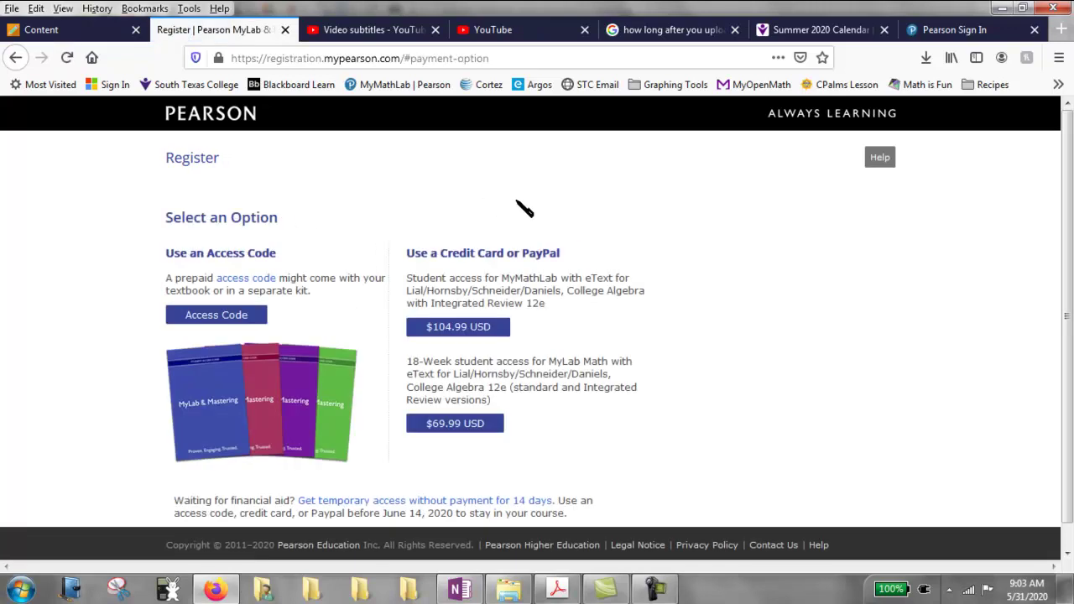
click(426, 502)
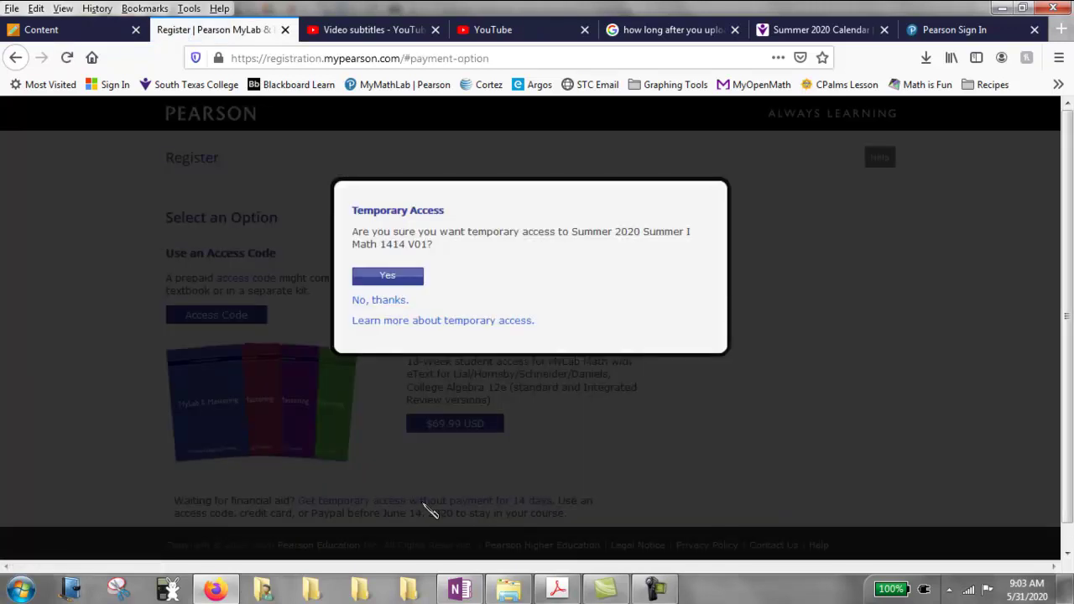
click(405, 276)
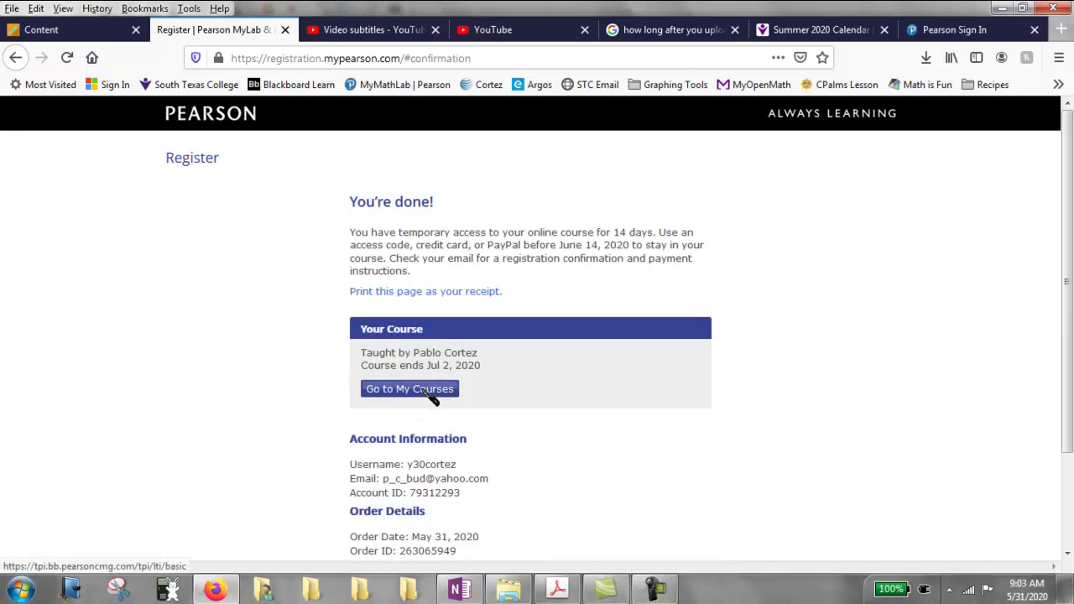
click(424, 390)
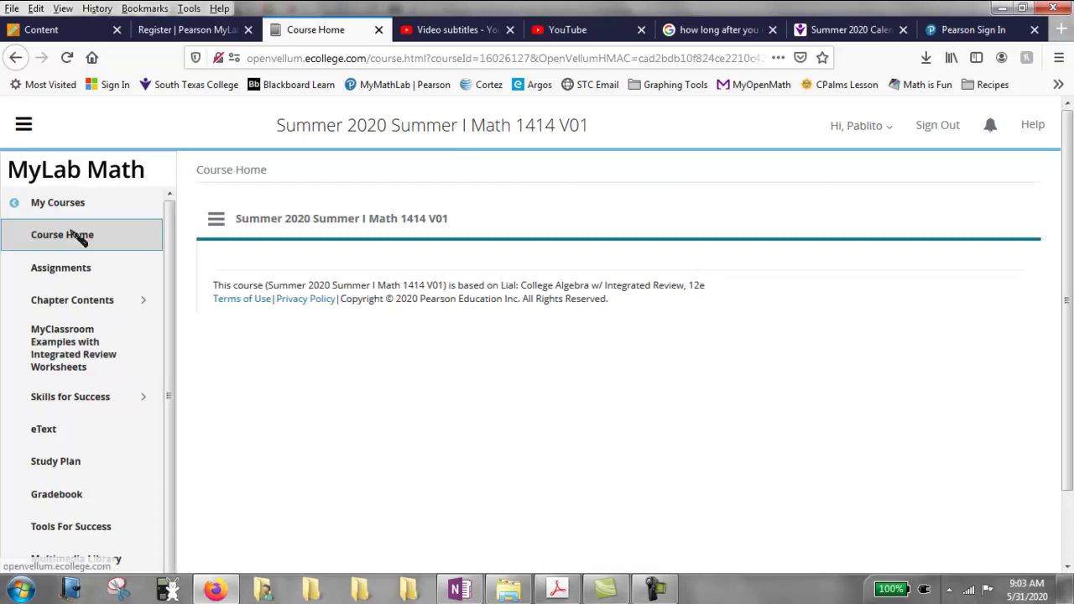
- View the course assignments, and open Section 5.1 of Chapter 5 from the chapter contents
click(74, 270)
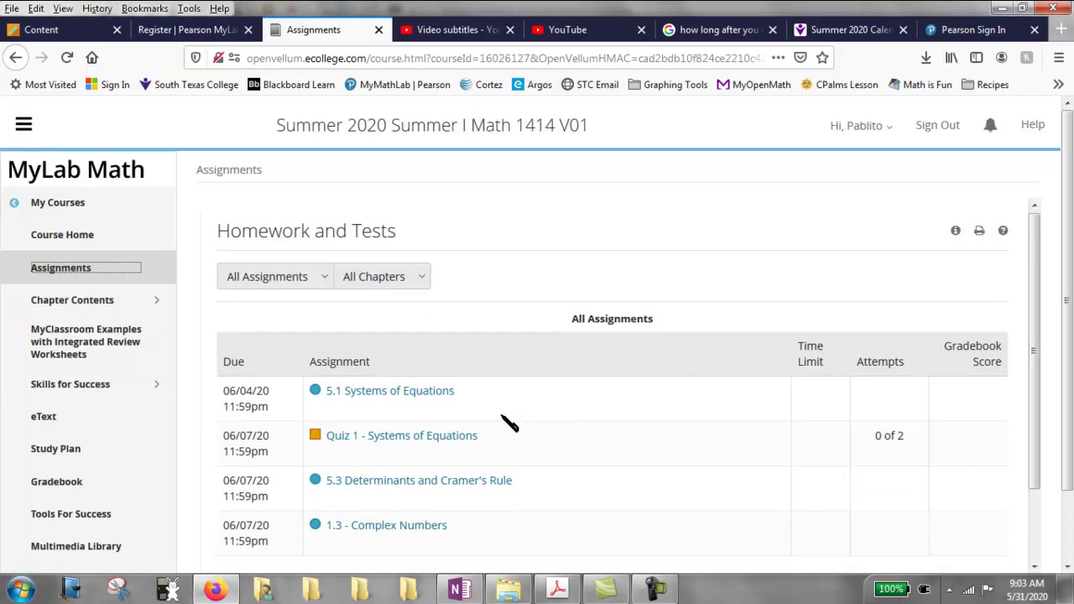
click(96, 303)
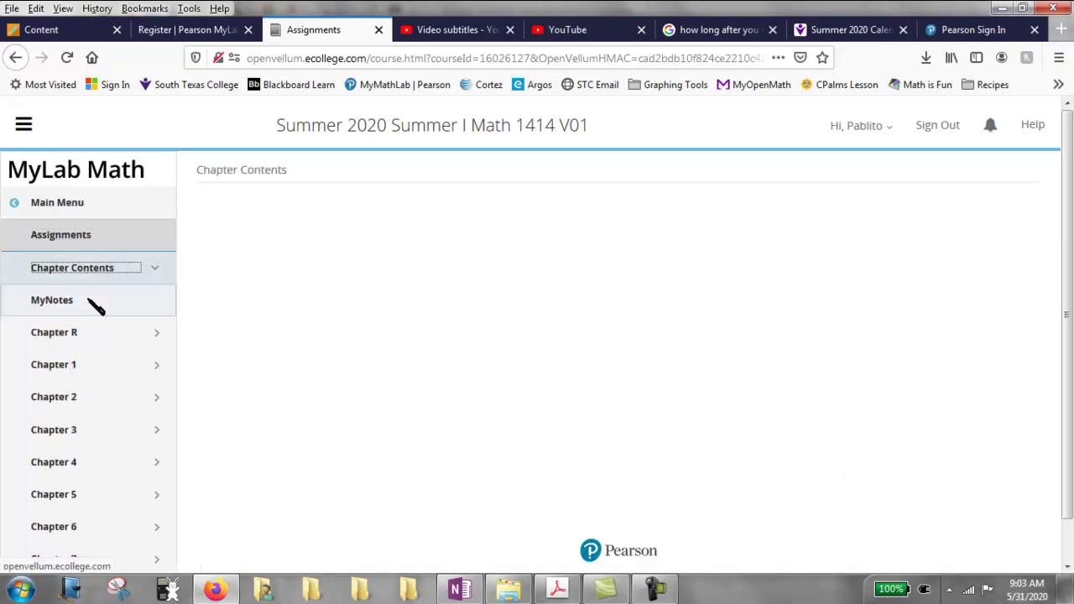
scroll(113, 294, down, 2)
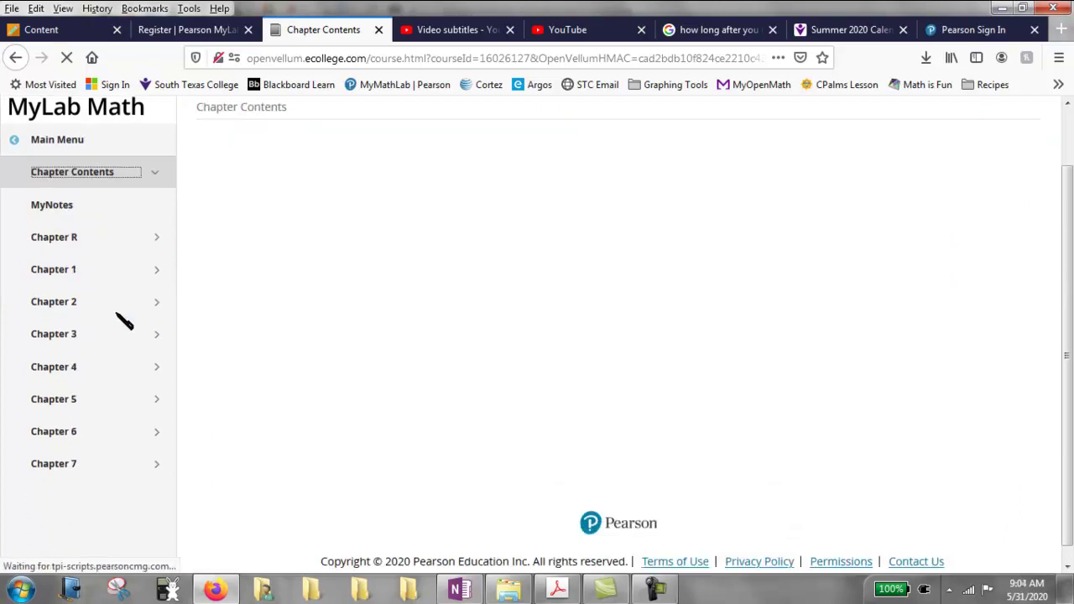
click(84, 388)
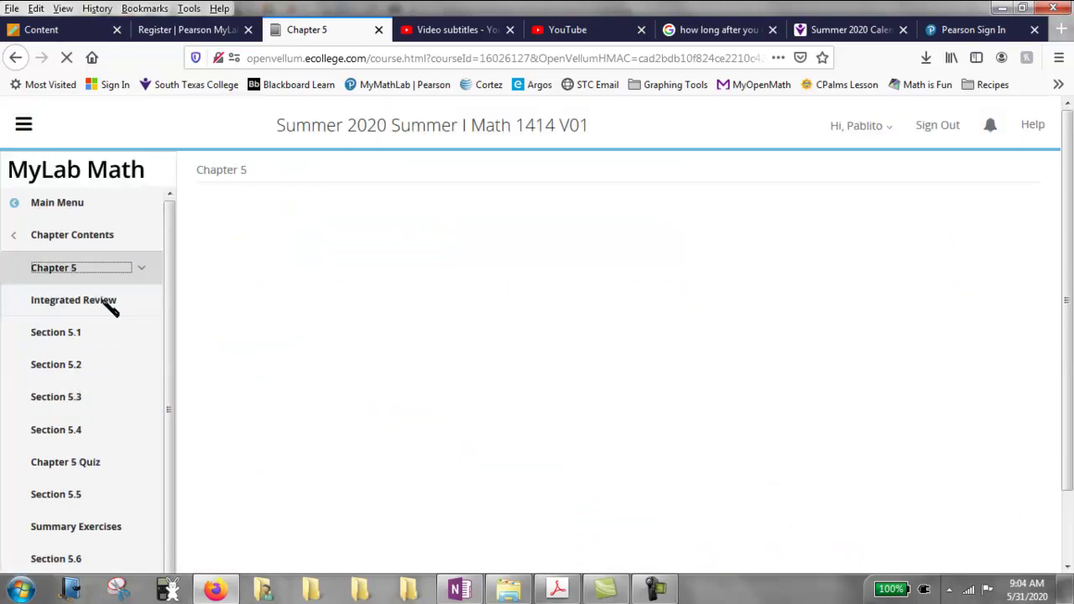
click(84, 333)
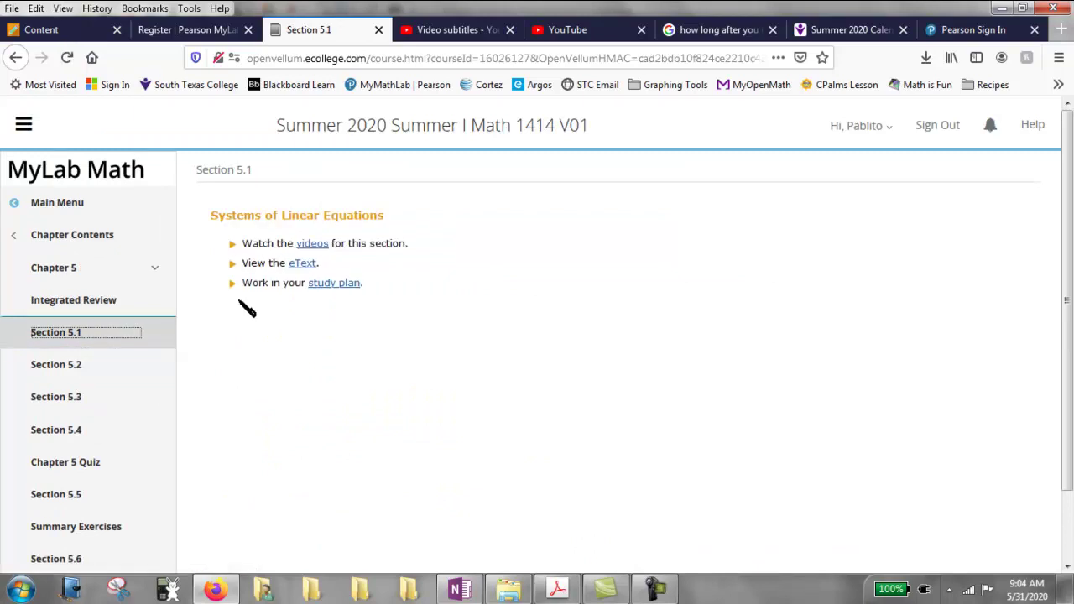
- Open the eText for Section 5.1 and agree to the required Terms of Use and Privacy policies
click(302, 265)
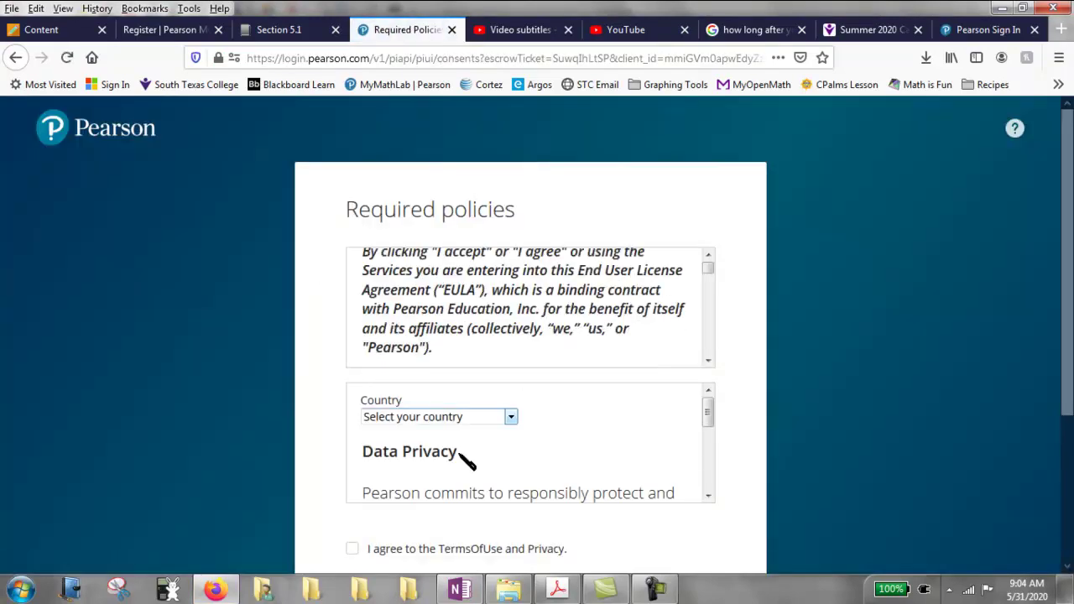
click(353, 548)
scroll(588, 503, down, 4)
click(569, 406)
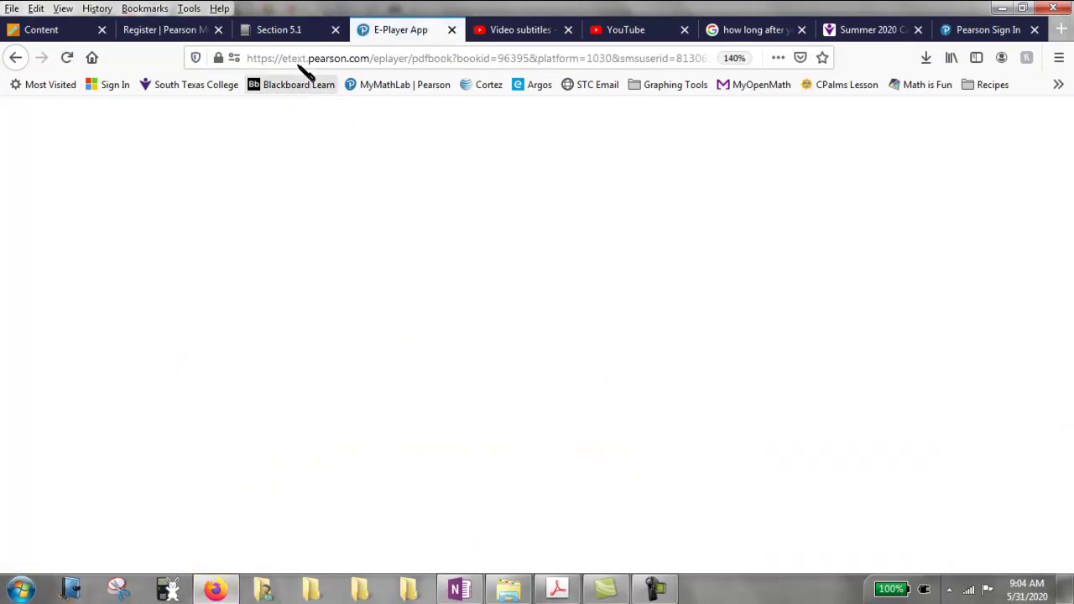
- Return to the MyLab Math course's main menu and open the Assignments page
click(293, 31)
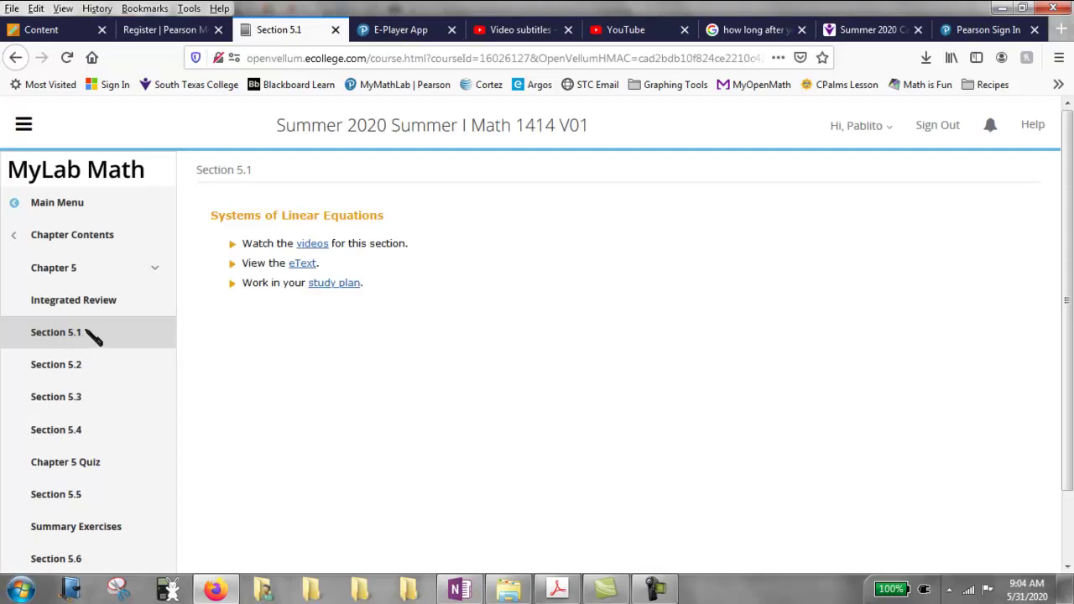
click(66, 234)
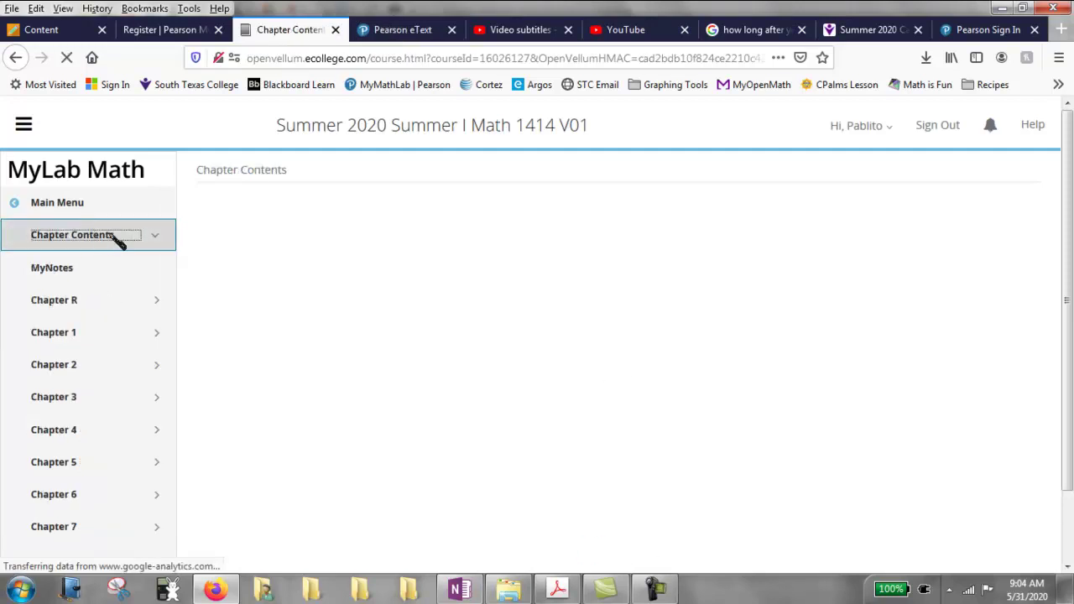
click(47, 204)
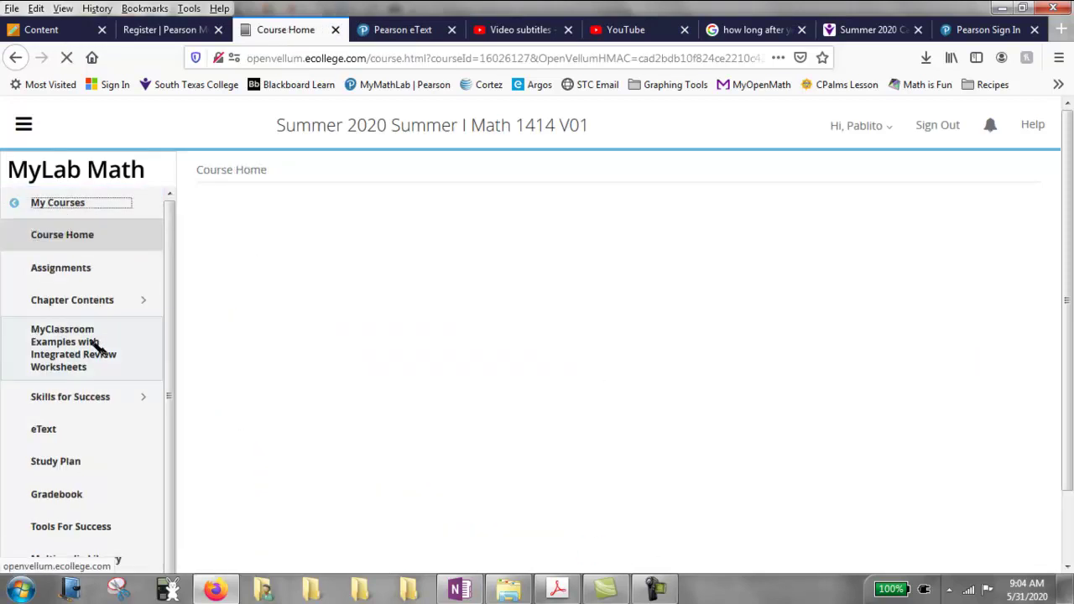
click(58, 343)
scroll(99, 351, down, 1)
scroll(149, 439, down, 3)
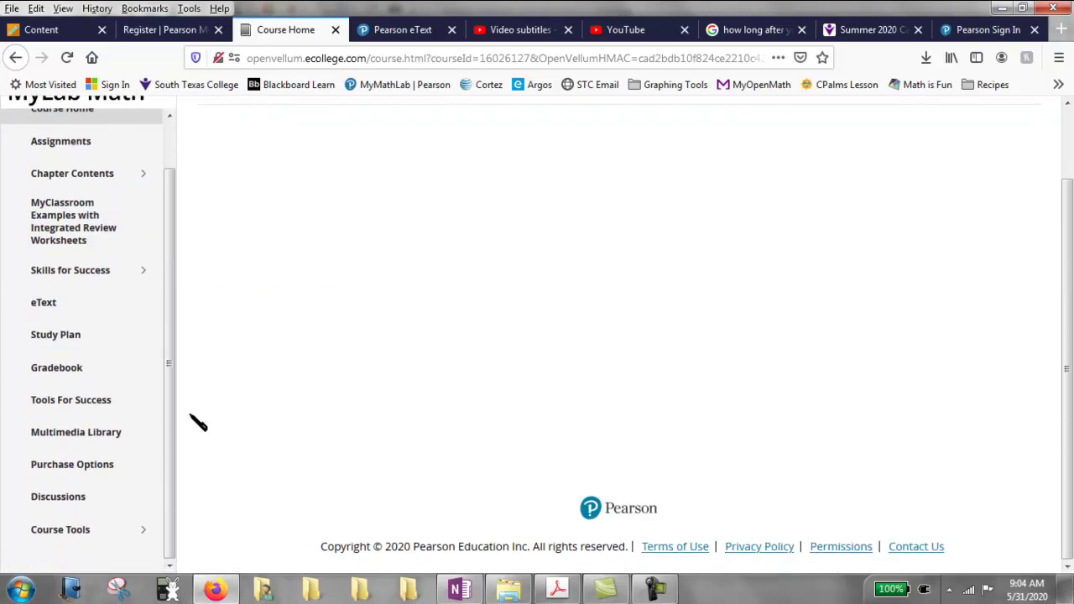
scroll(76, 193, up, 2)
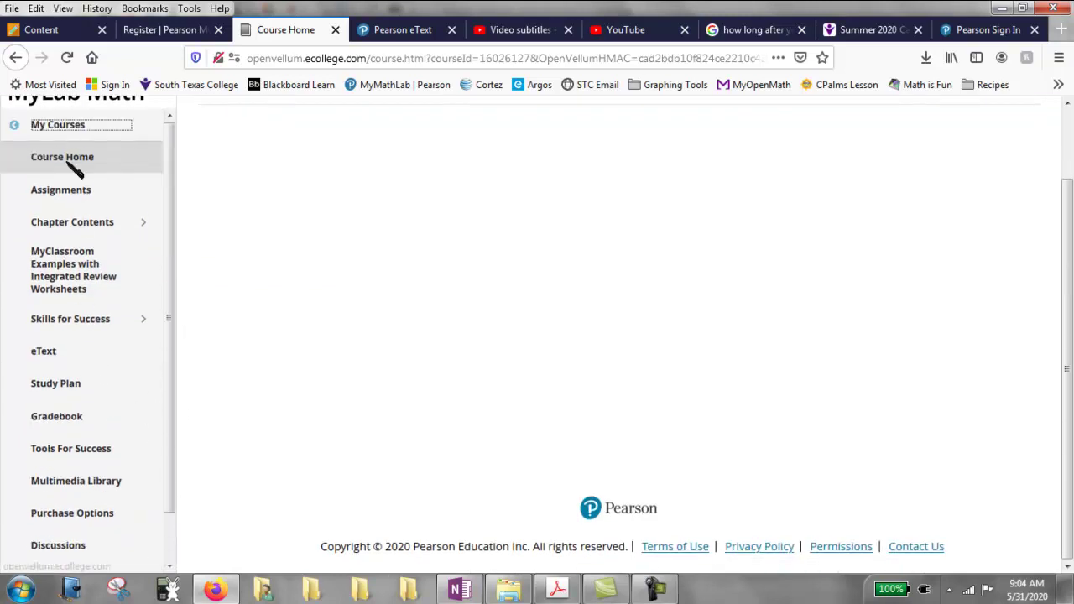
click(76, 193)
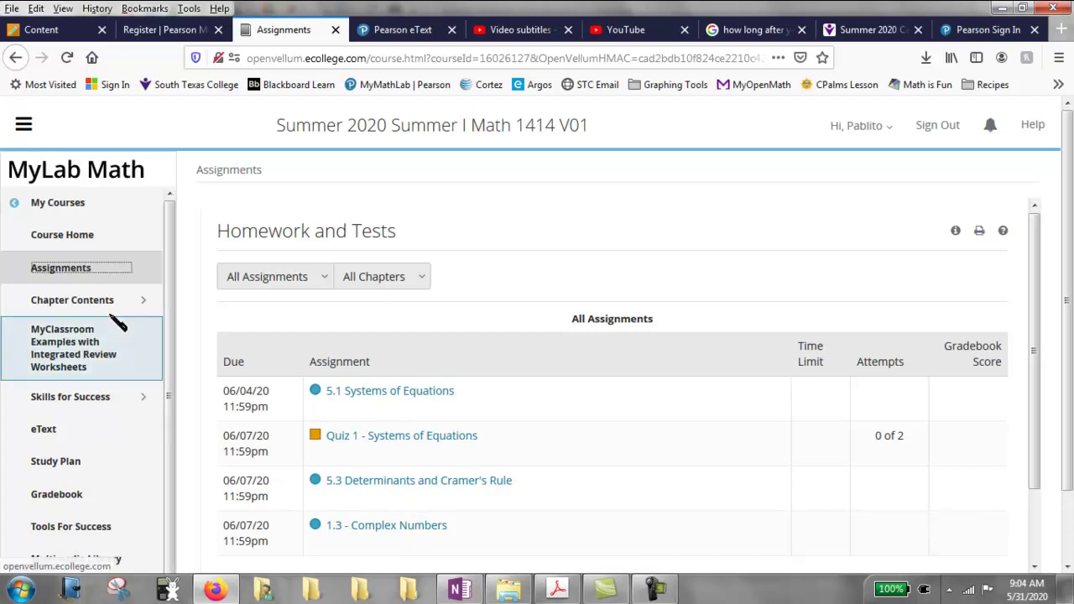
- Look through the course navigation entries from Chapter Contents down to Course Tools
scroll(153, 442, down, 1)
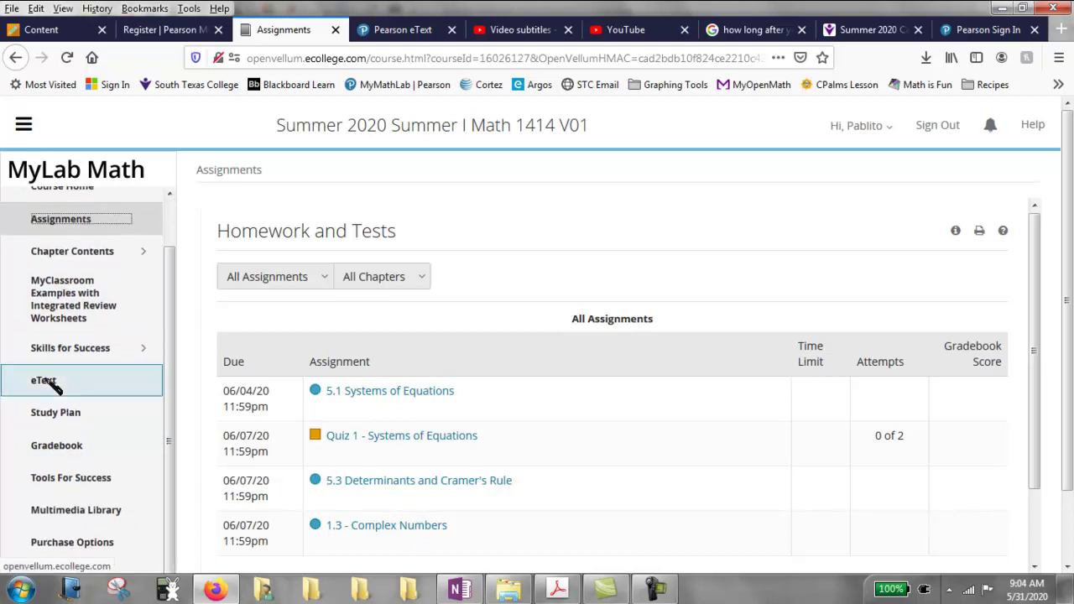
scroll(125, 409, up, 1)
scroll(182, 436, down, 1)
scroll(186, 442, down, 1)
scroll(132, 479, down, 1)
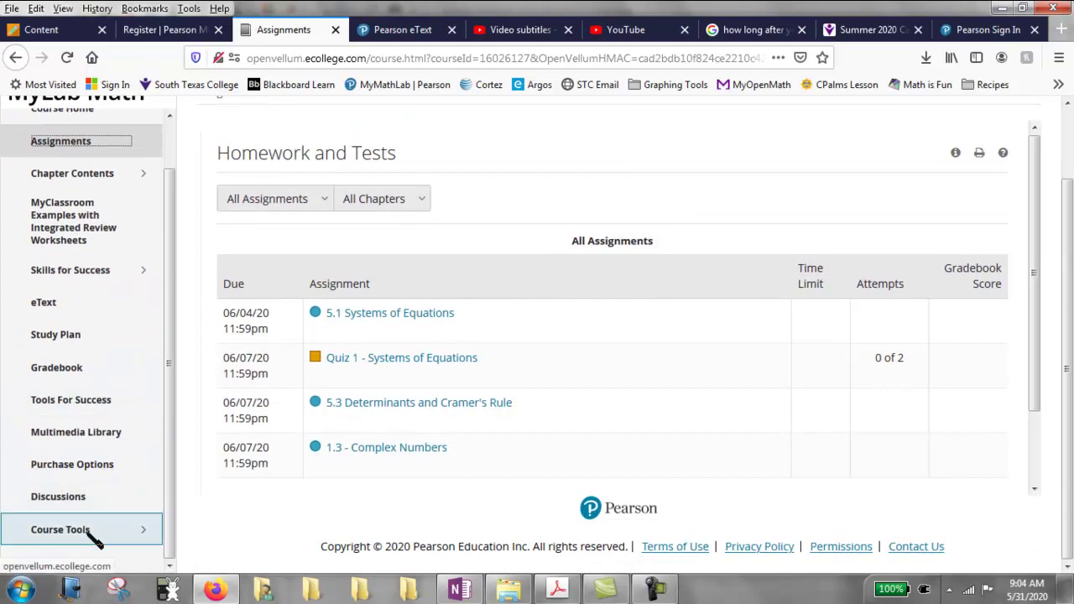
scroll(119, 395, up, 1)
scroll(288, 342, up, 2)
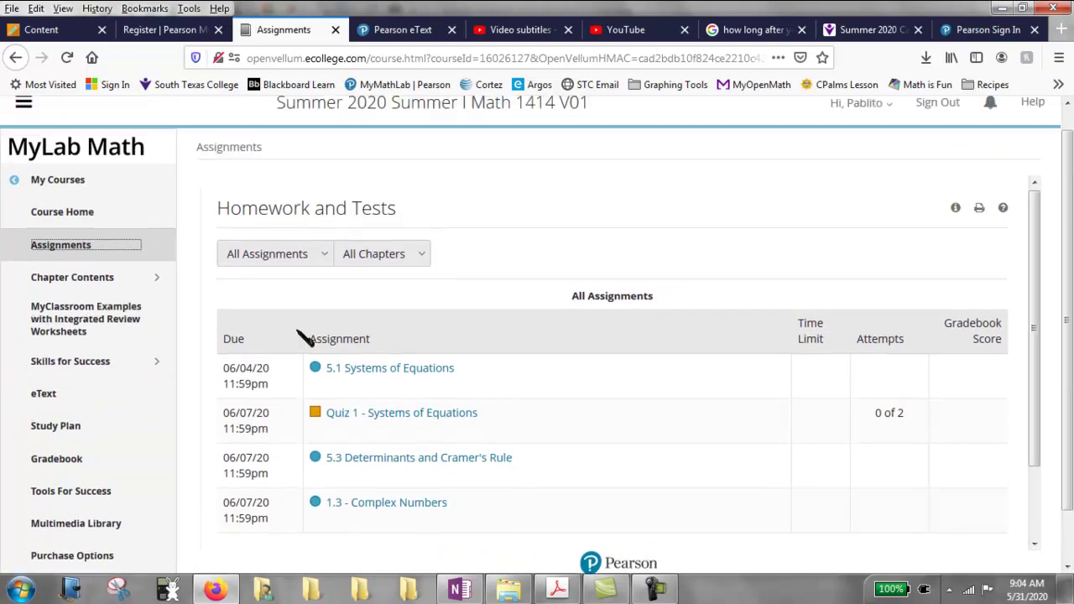
- Read pages 498 and 499 of the eText on solving systems of linear equations
click(419, 28)
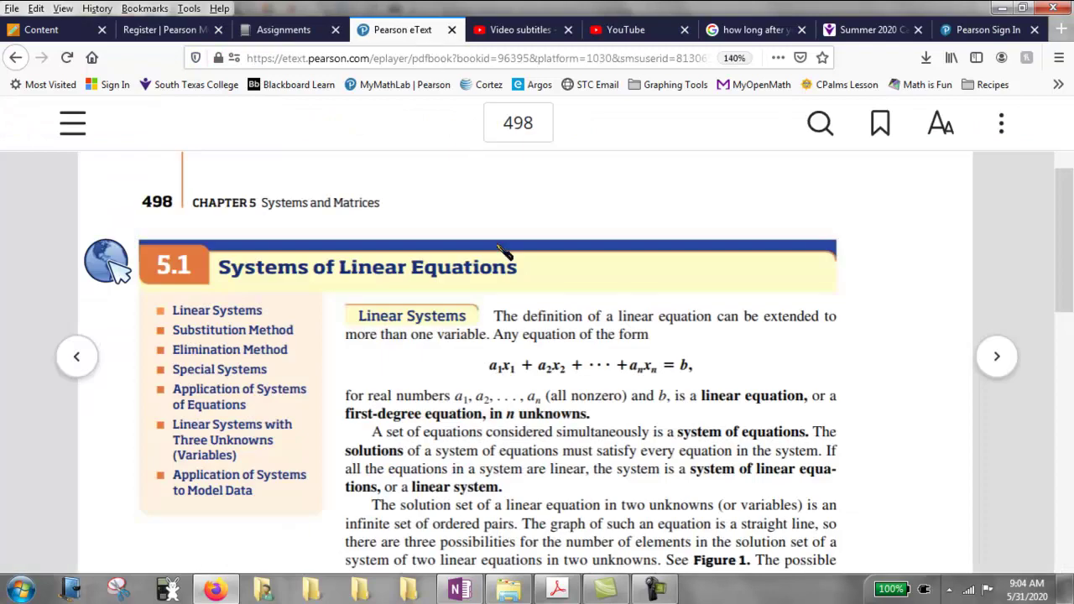
scroll(528, 388, down, 8)
scroll(541, 396, down, 1)
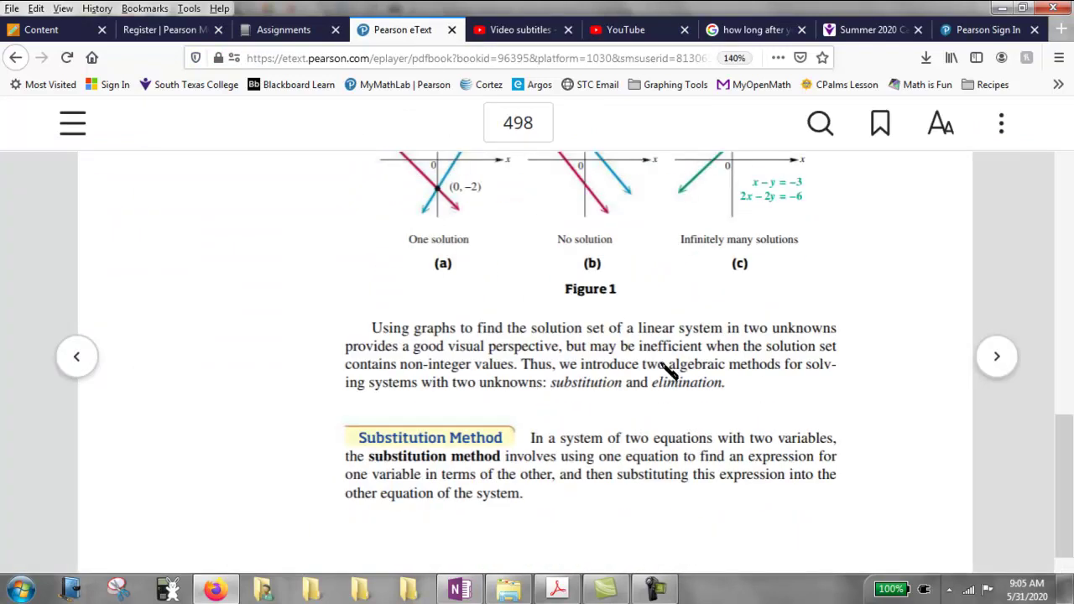
scroll(810, 360, up, 2)
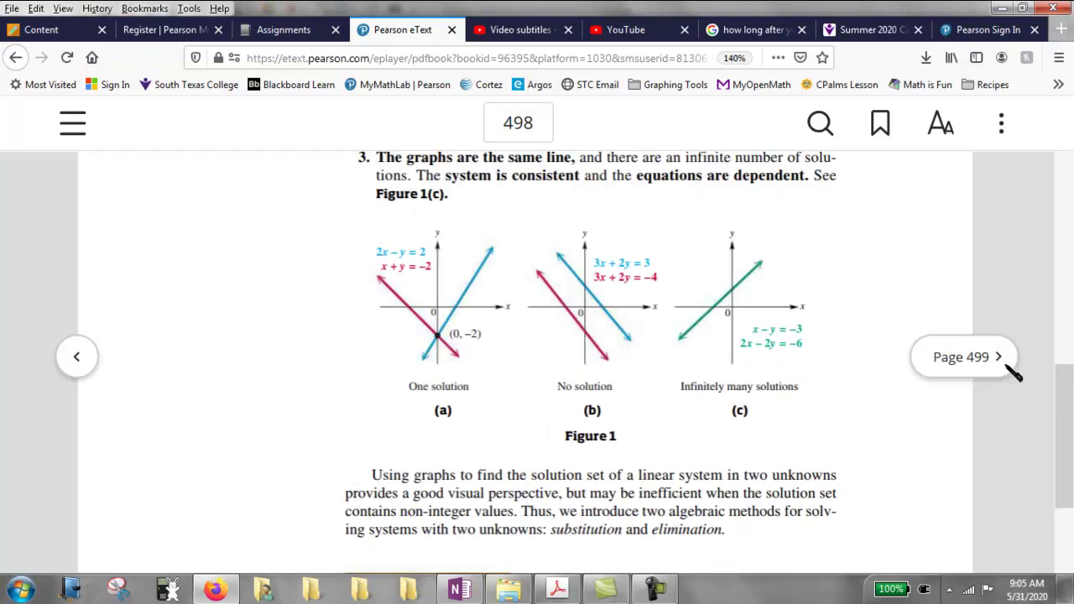
click(885, 388)
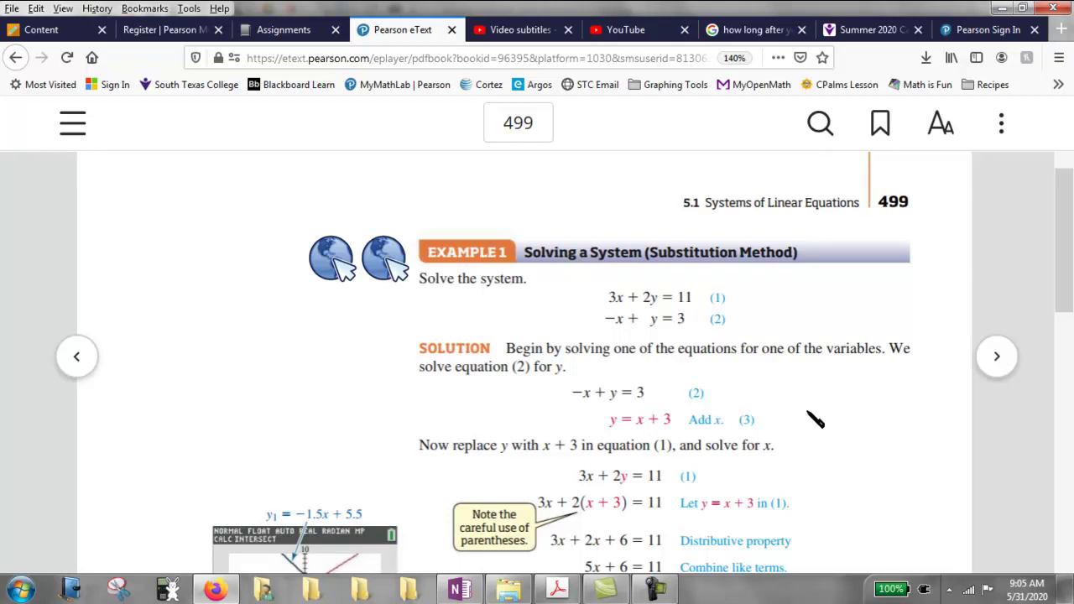
scroll(814, 419, down, 7)
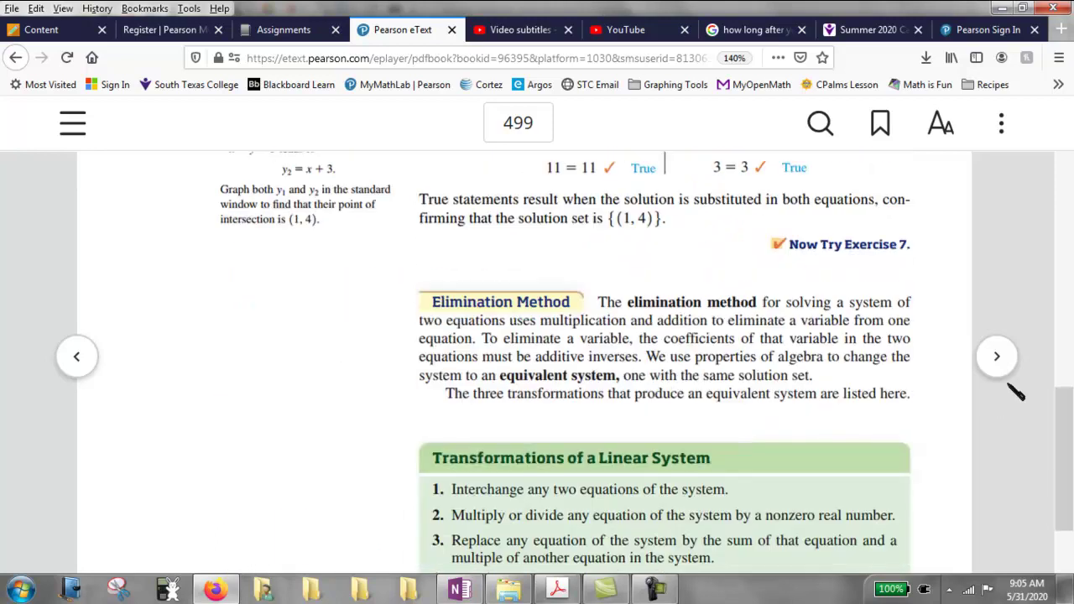
scroll(798, 412, up, 10)
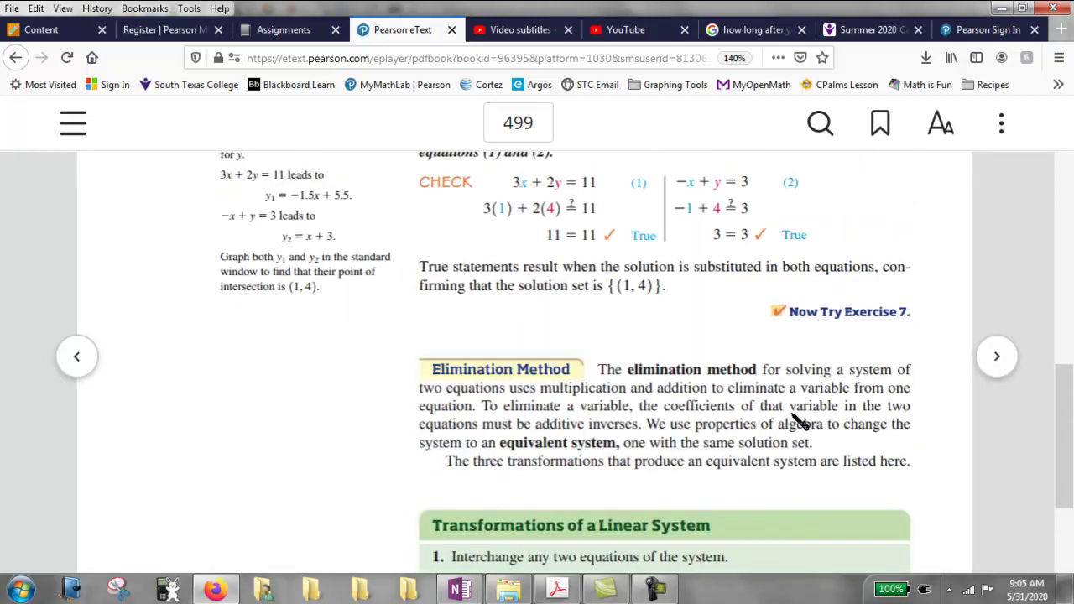
- Open Question 1 of the 5.1 Systems of Equations homework from the course assignments
click(285, 30)
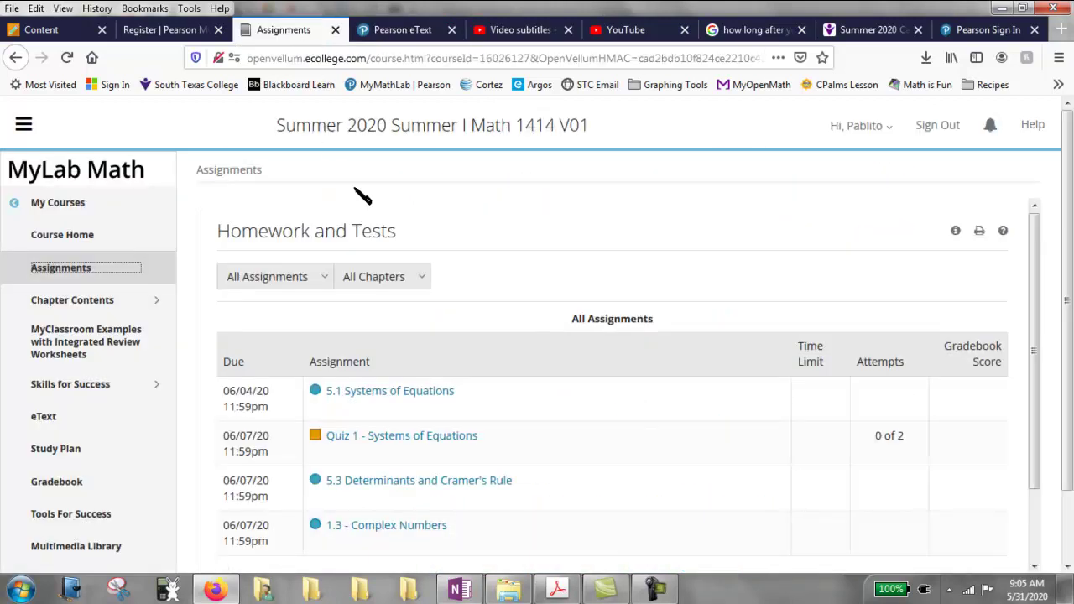
click(393, 394)
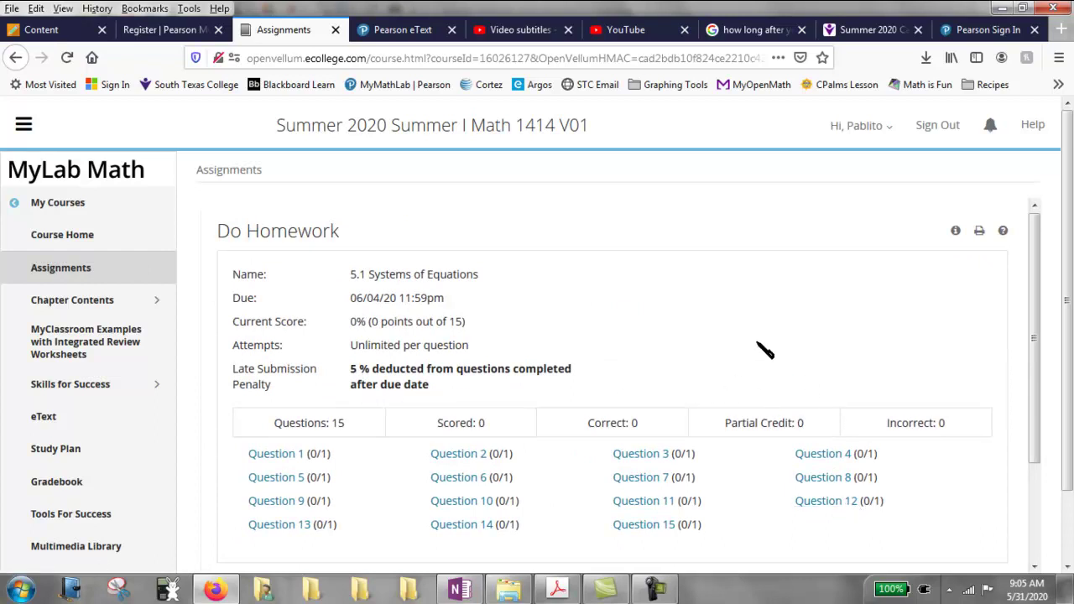
click(267, 455)
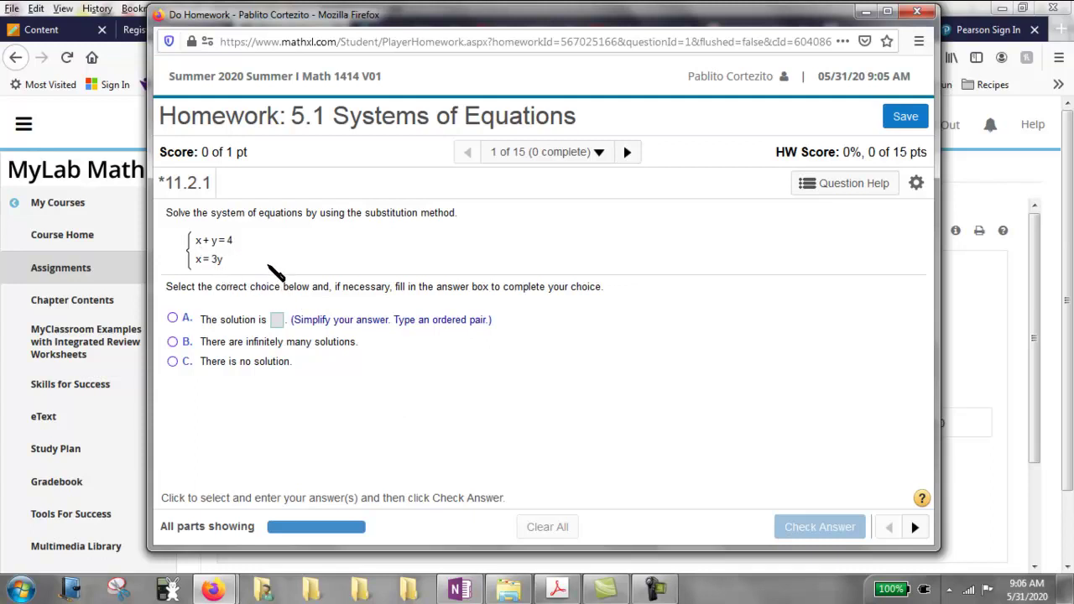
- Answer Question 1 with choice A and the ordered pair (3,1), check it, and continue to the next question
click(277, 320)
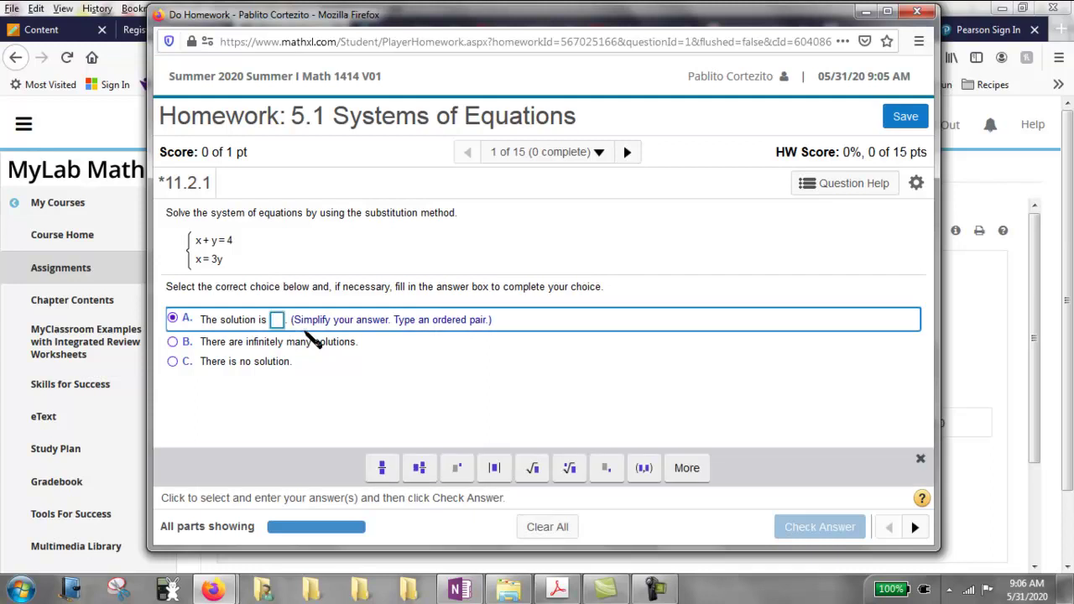
text((3,1))
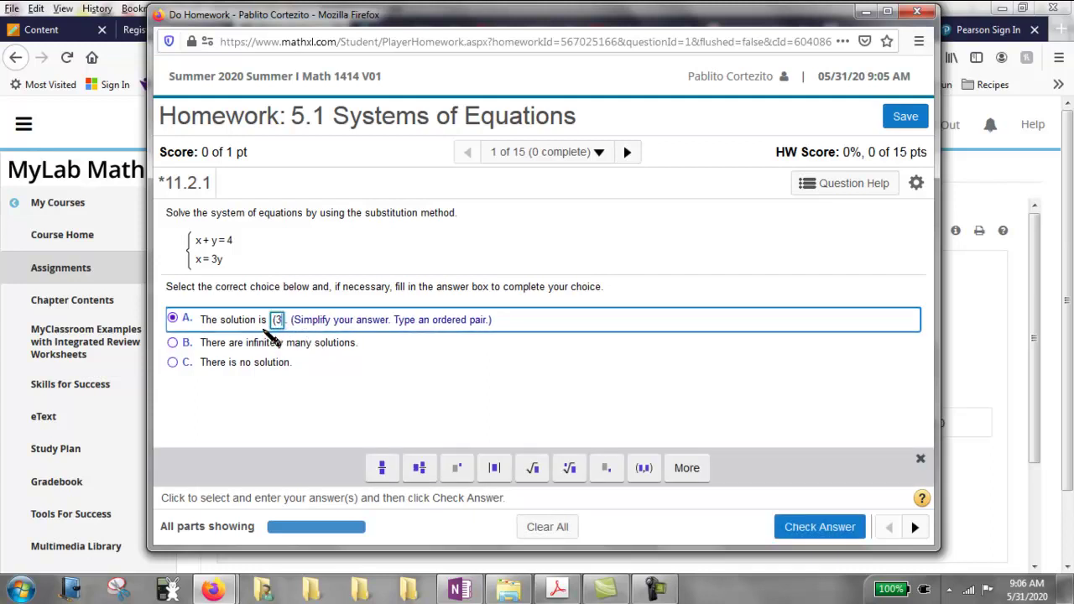
click(826, 529)
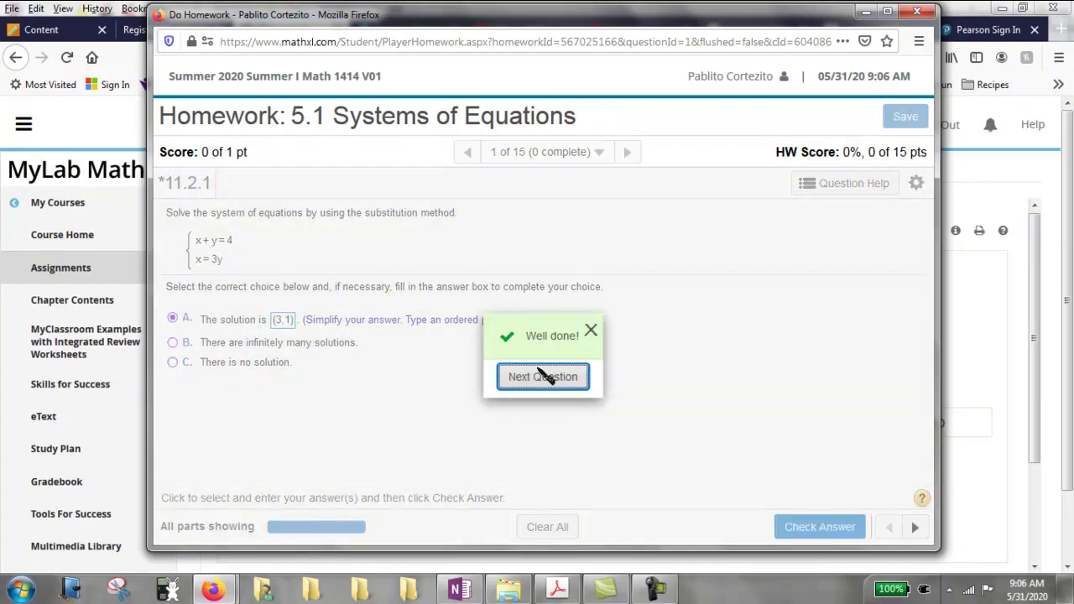
click(546, 378)
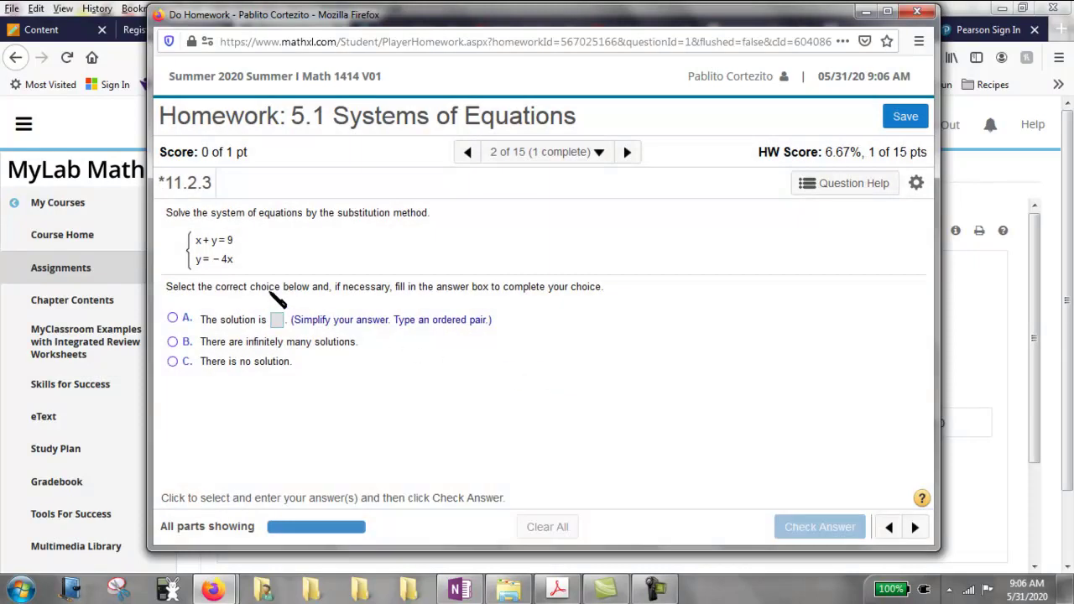
- Answer Question 2 with choice A and the ordered pair (1,4), check it, and dismiss the feedback
click(277, 320)
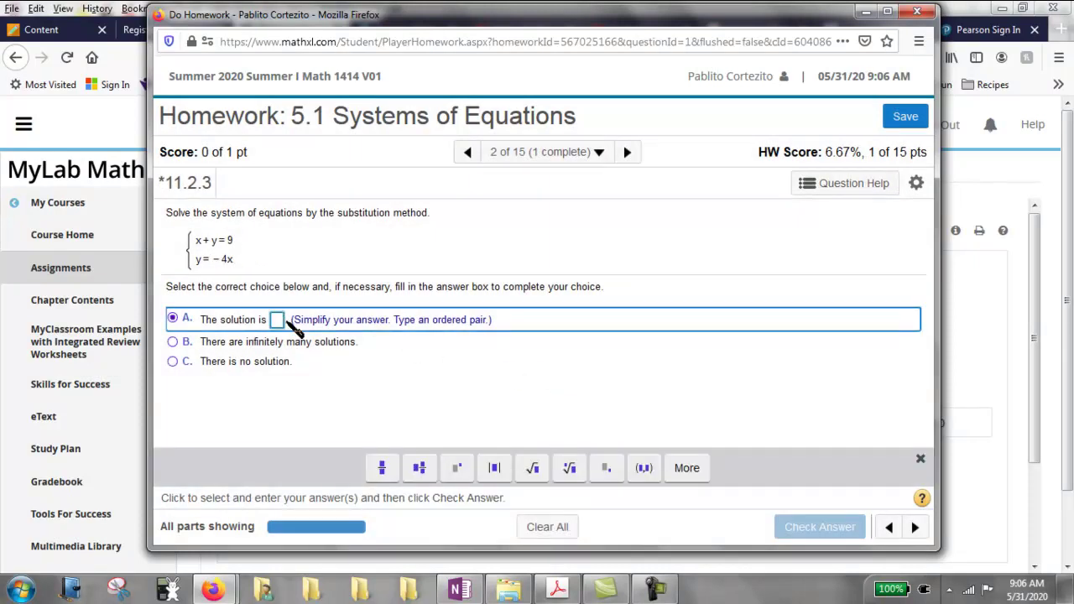
text((1,4))
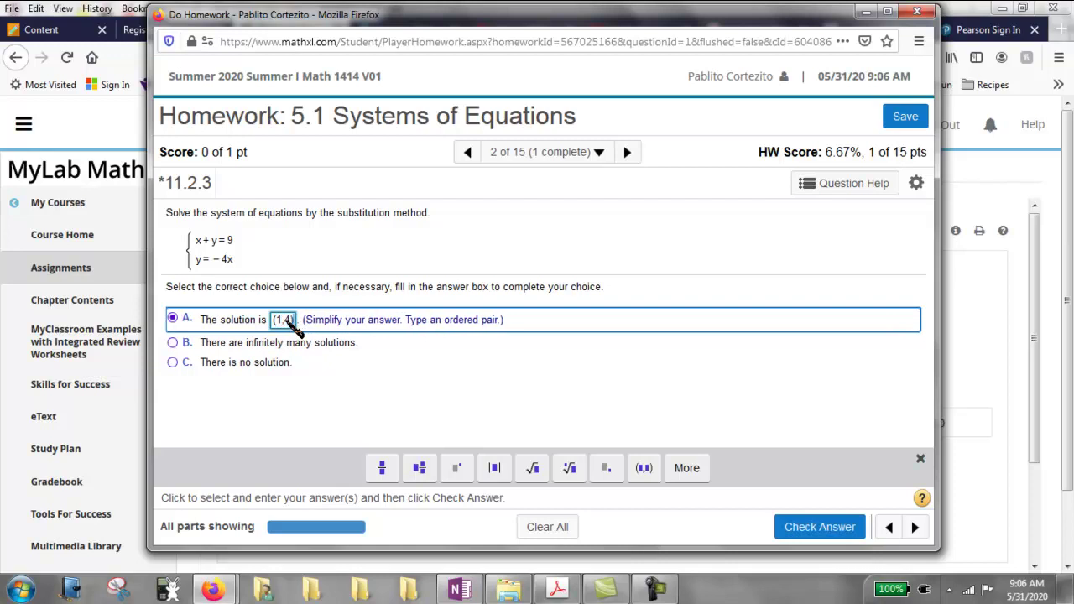
key(Return)
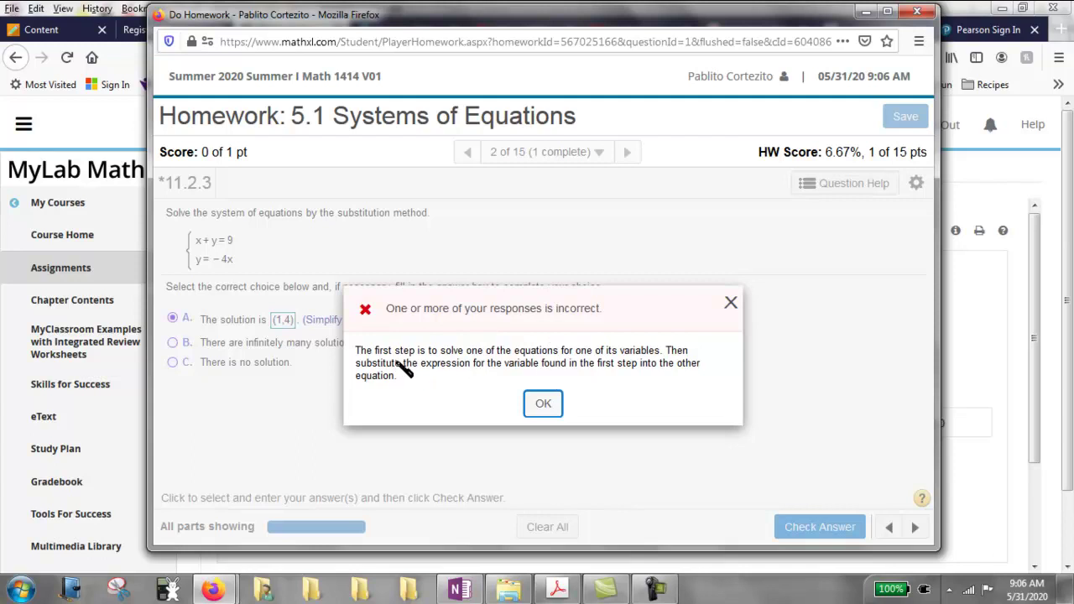
click(544, 406)
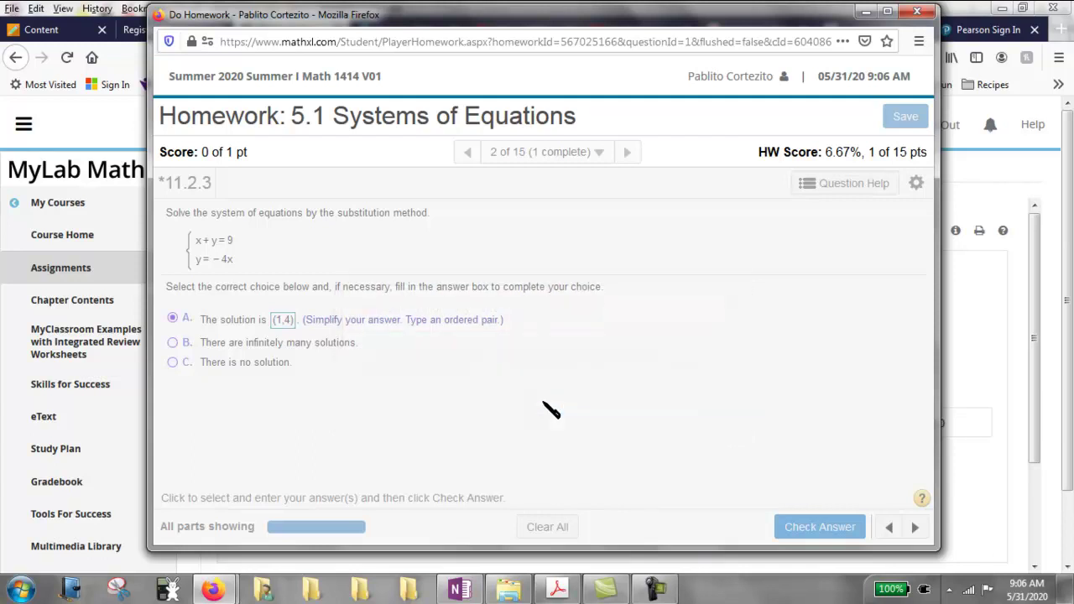
- Change the ordered pair for Question 2 to (1,5), check it again, and dismiss the feedback
click(283, 320)
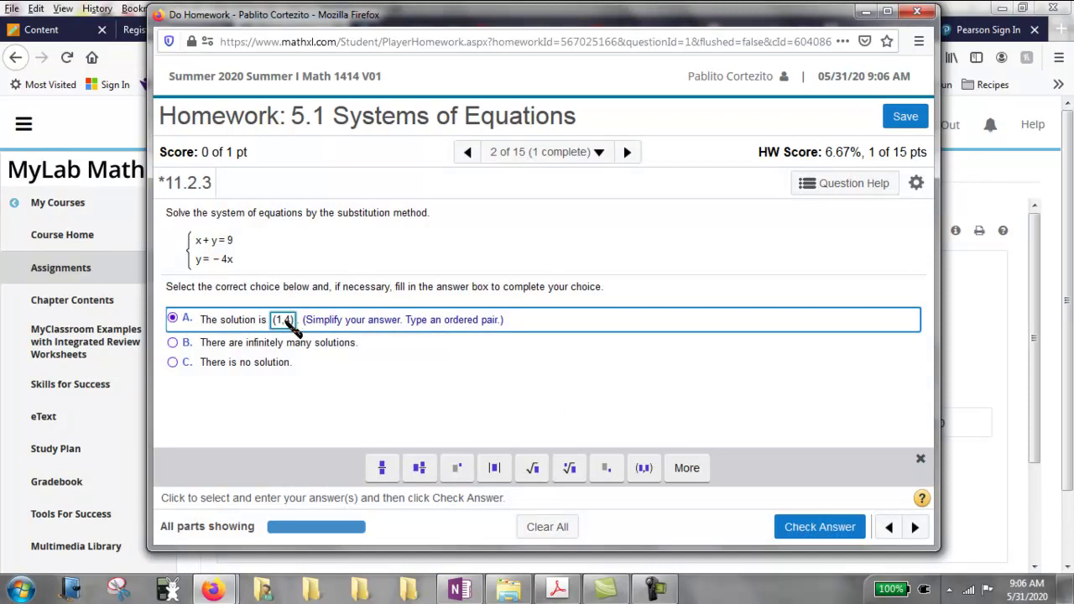
key(BackSpace)
text(5)
click(811, 527)
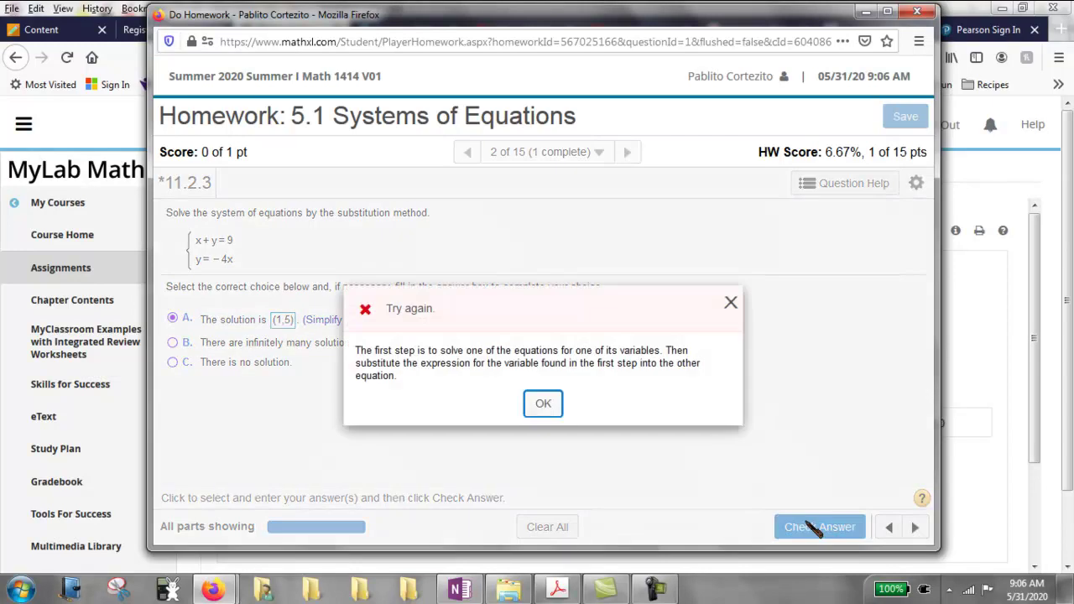
click(546, 404)
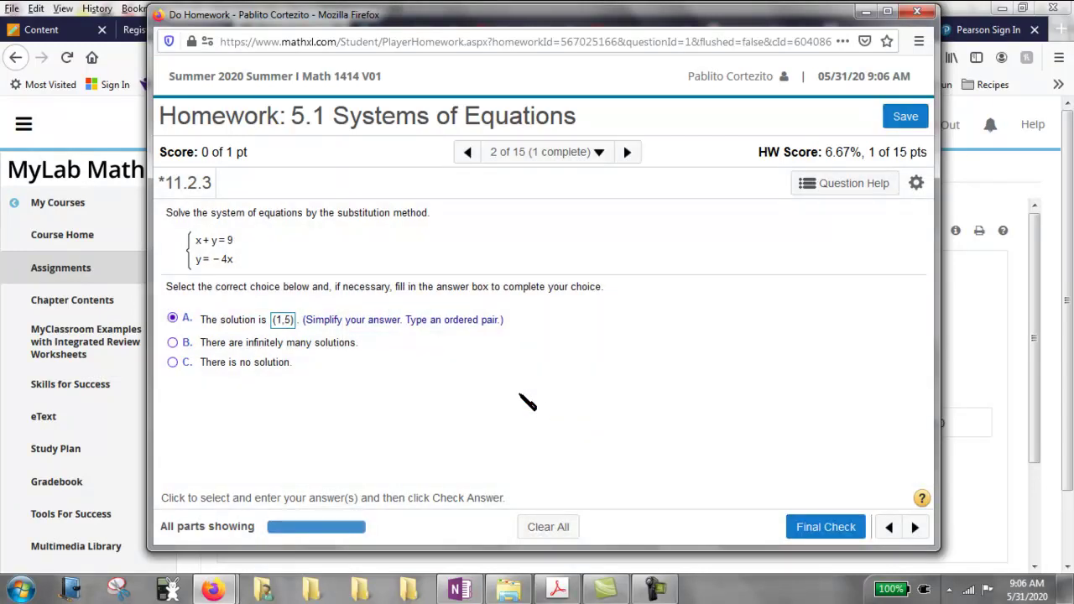
- Change the ordered pair for Question 2 to (1,6), submit it for the final check, and continue to Question 3
click(284, 323)
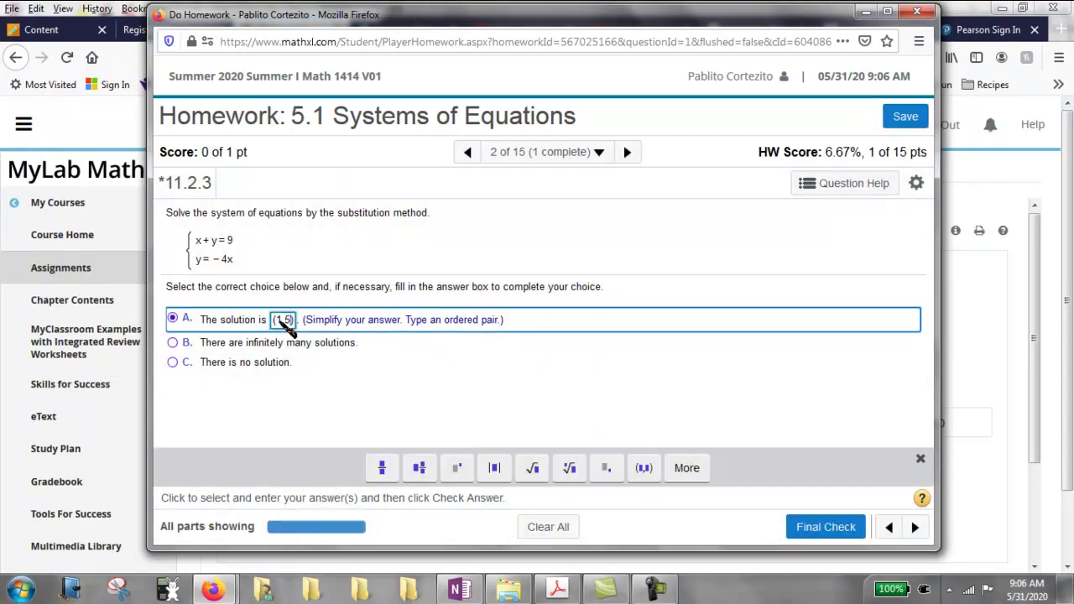
key(BackSpace)
text(6)
click(827, 529)
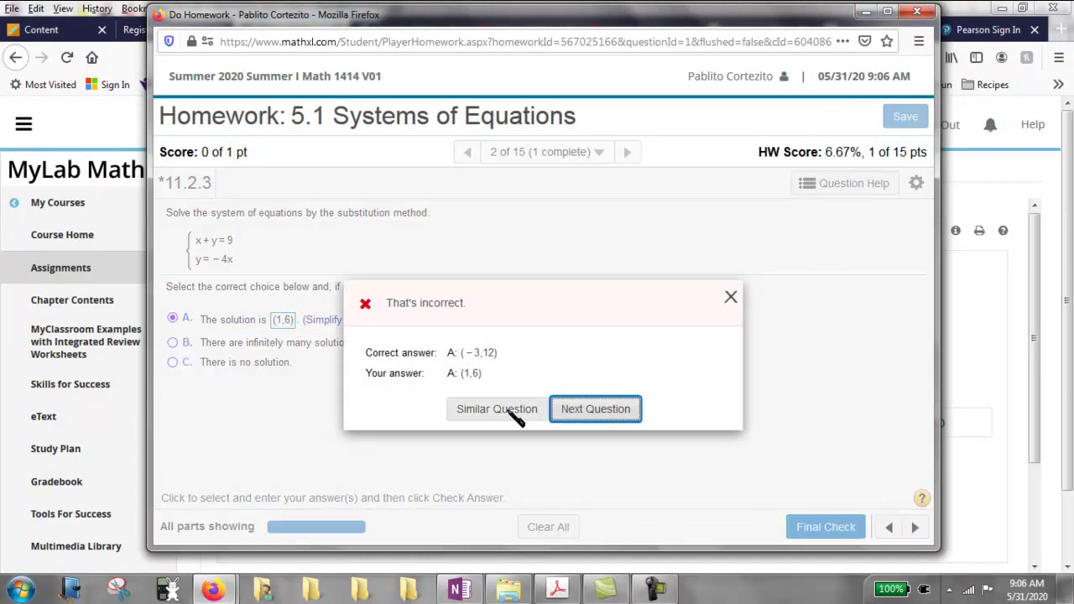
click(619, 413)
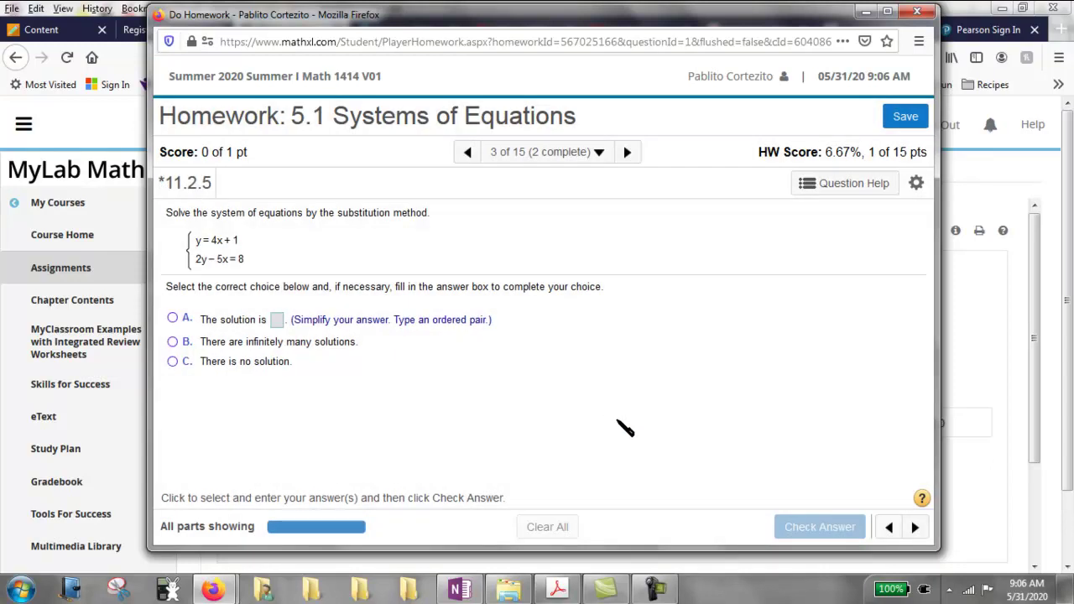
- Review the completed Questions 2 and 1 and return to Question 2
click(467, 152)
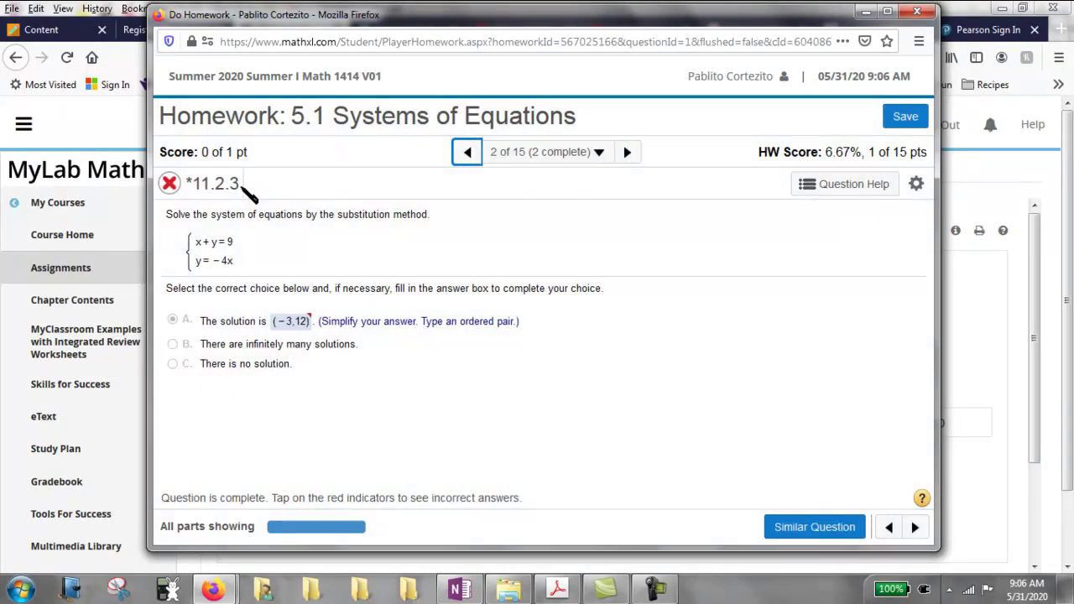
click(464, 150)
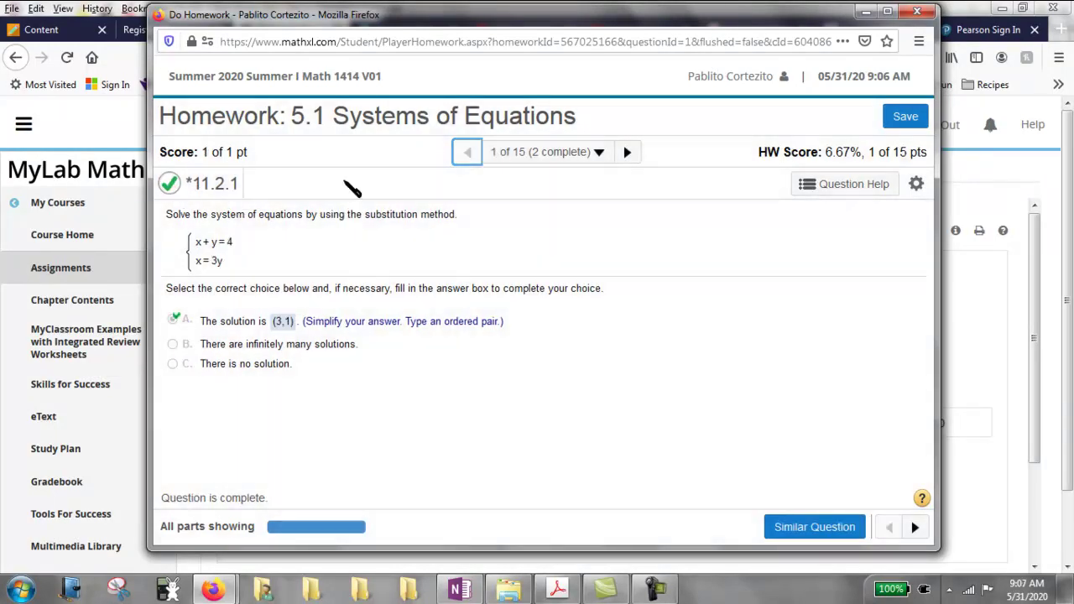
click(625, 154)
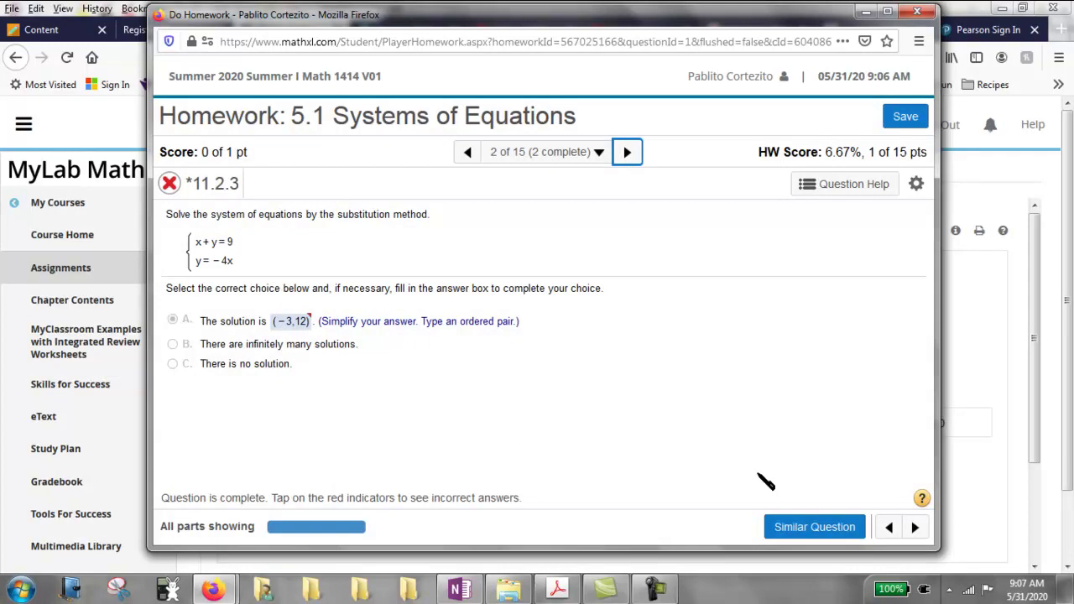
- Request a similar version of Question 2, answer it with choice A and (-2,8), check it, and continue to the next question
click(807, 530)
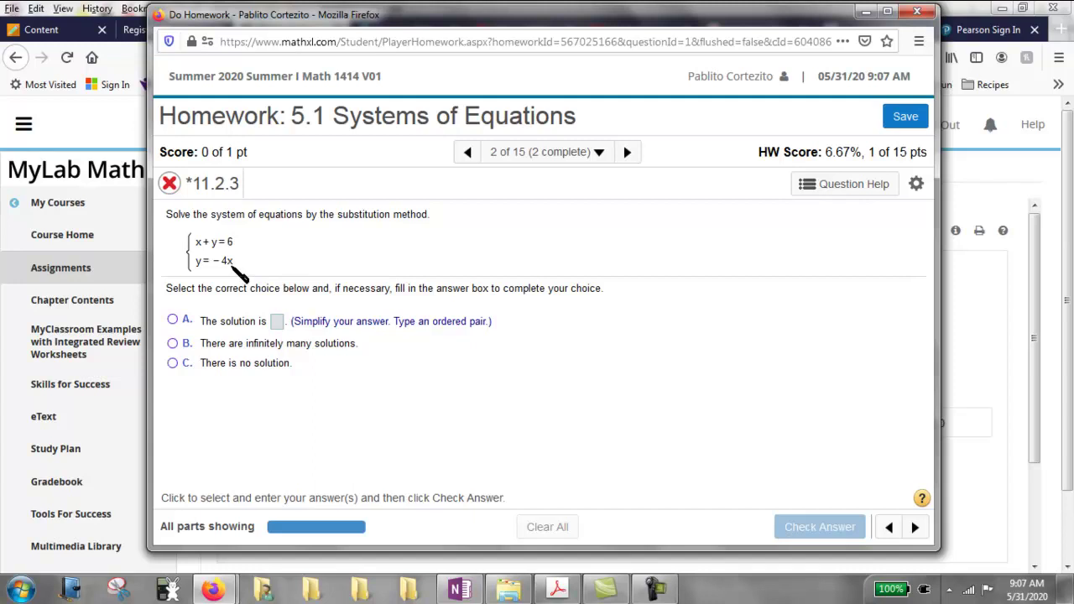
click(278, 322)
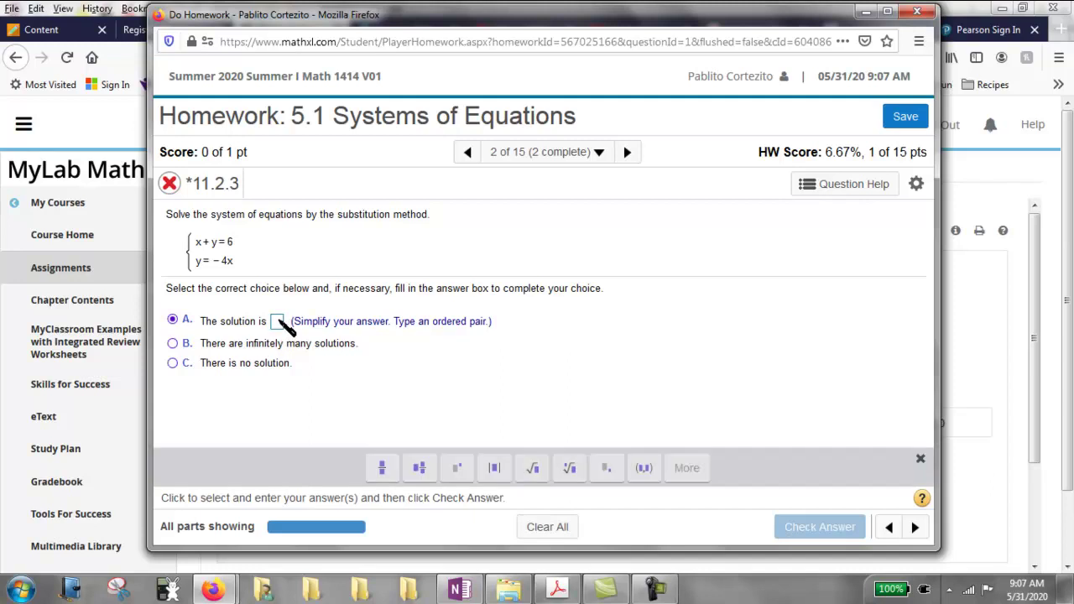
text((-2,8))
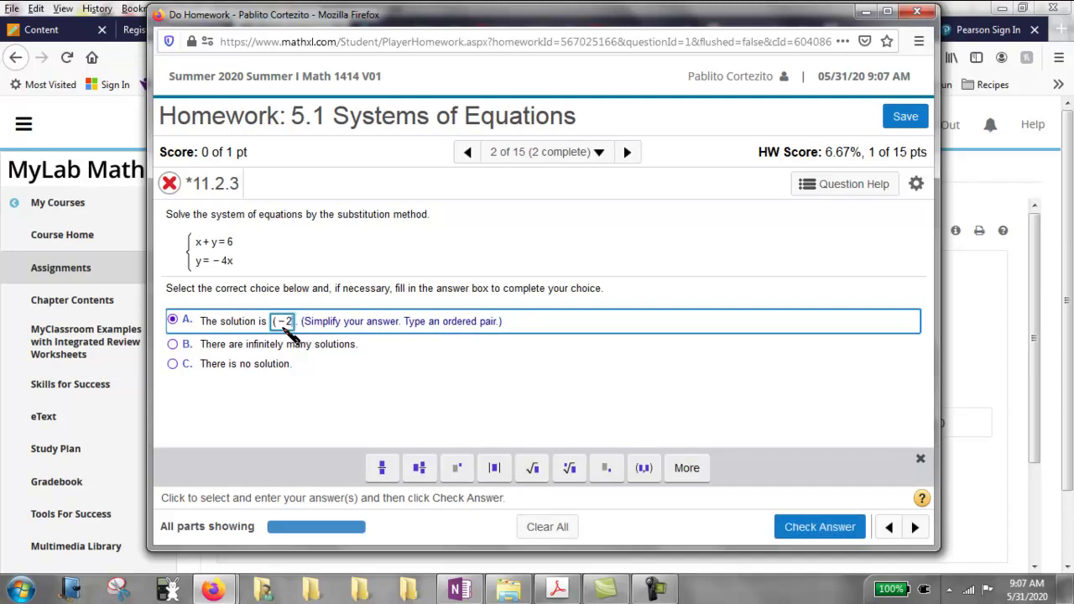
key(Return)
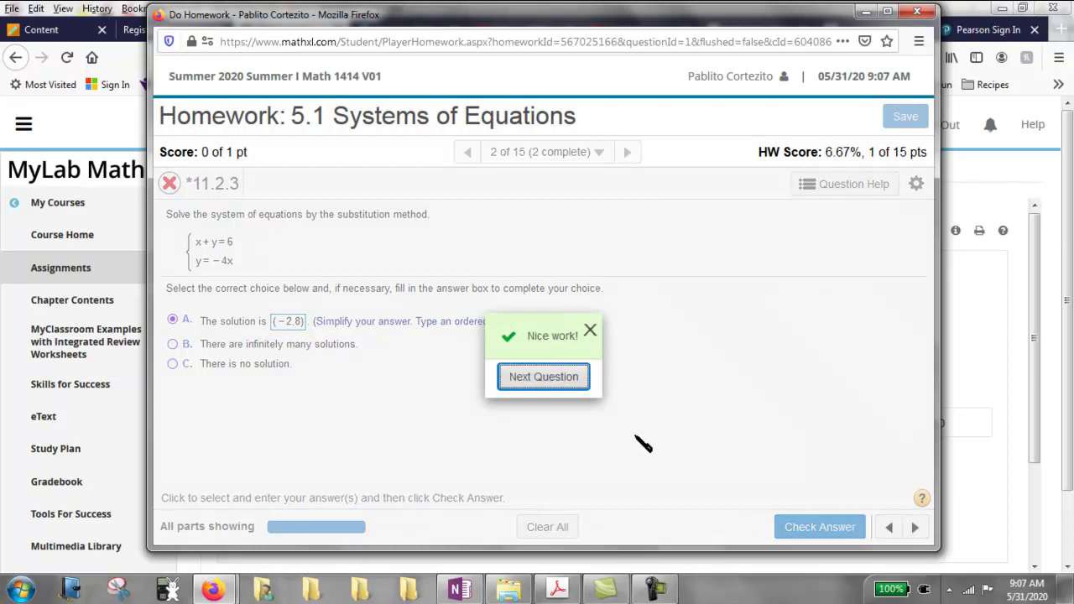
click(555, 380)
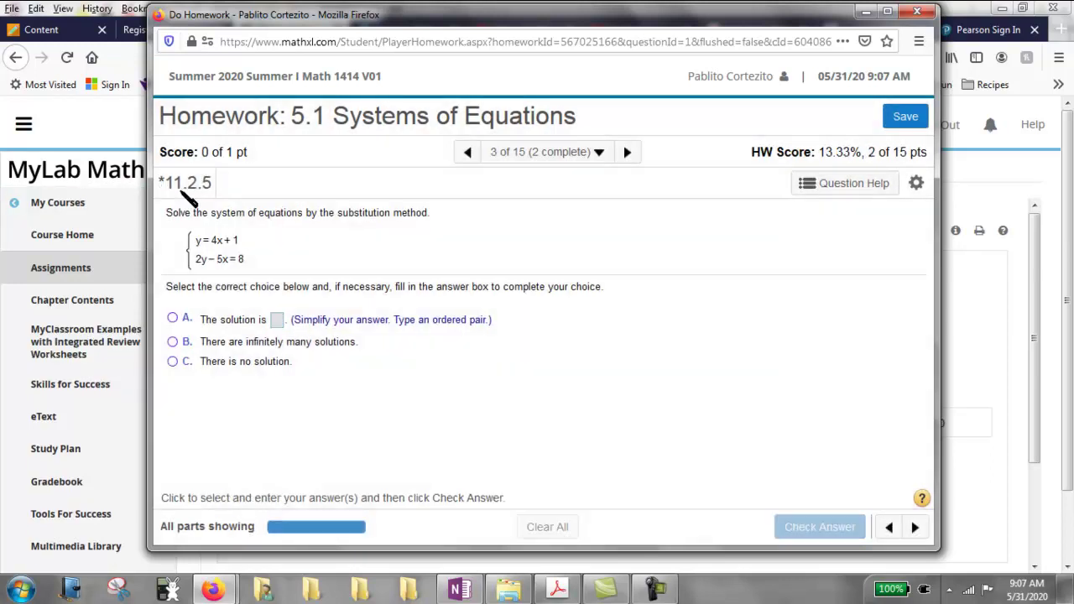
- Look over the due date, late penalty and question list in the Homework Overview, and go to Question 3 from it
click(601, 153)
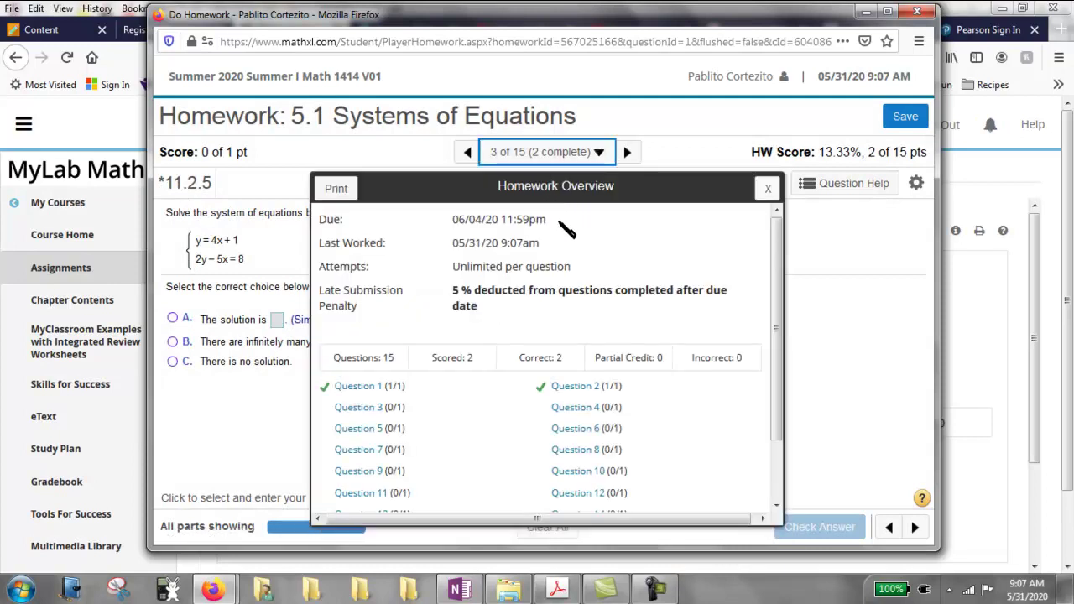
scroll(636, 432, down, 2)
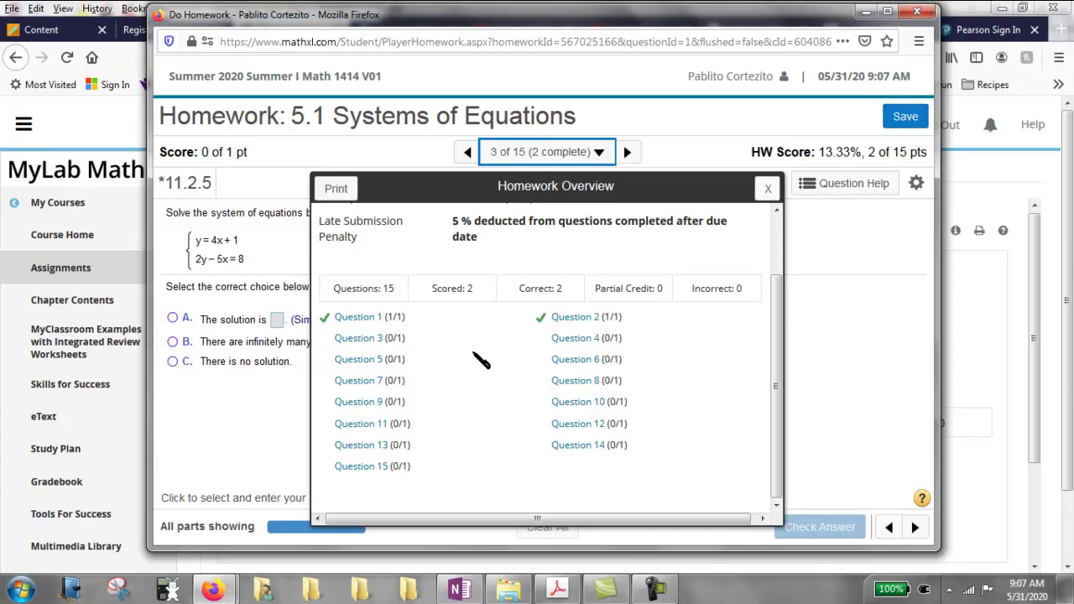
click(369, 338)
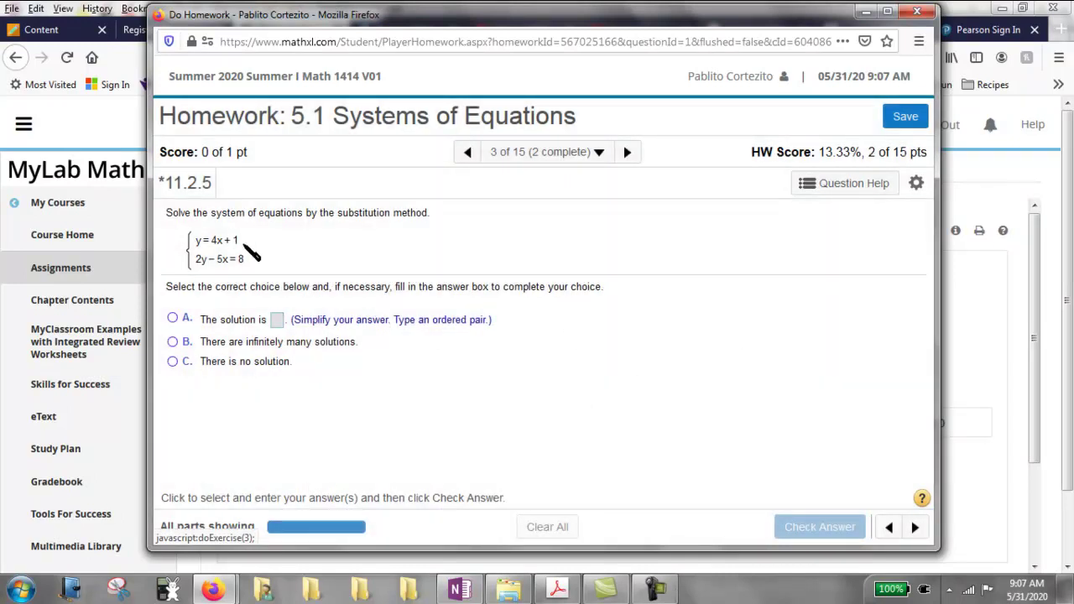
- View the Help Me Solve This guide for Question 3 up to the distributive property part, and close it unanswered
click(853, 184)
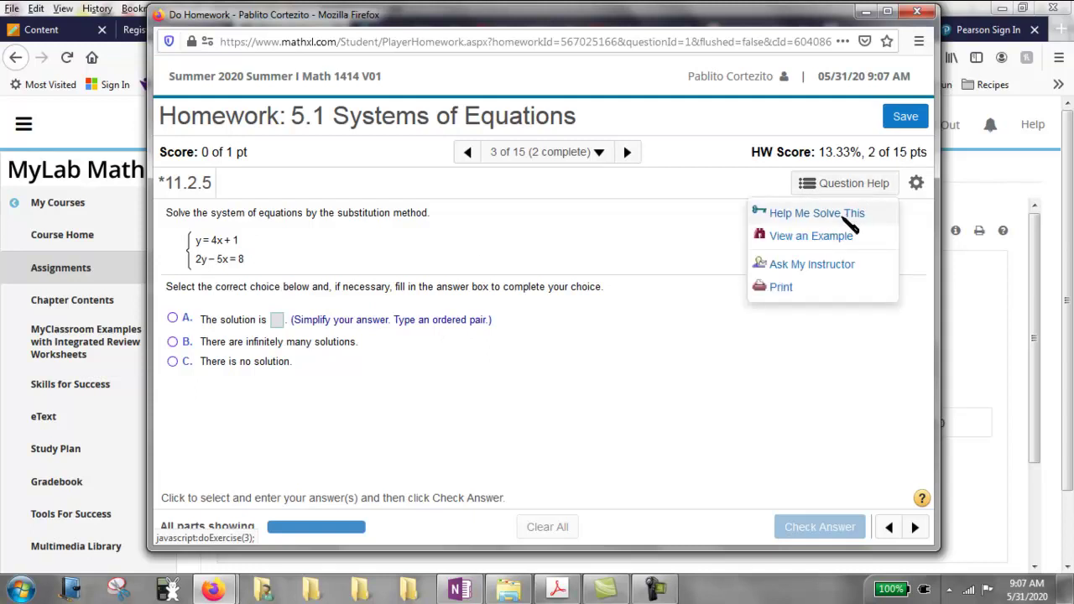
click(848, 215)
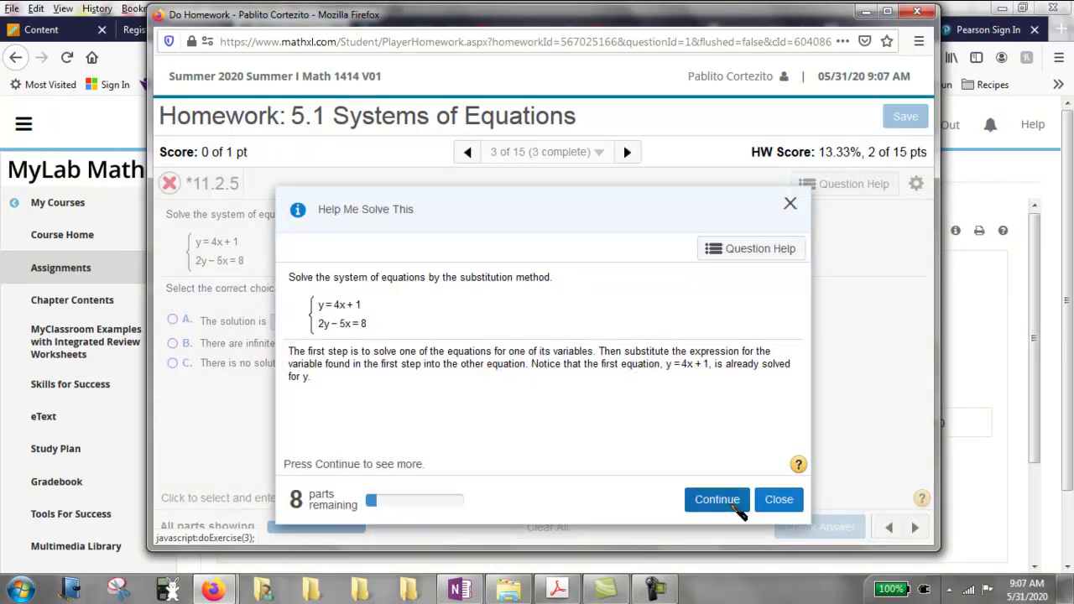
click(721, 502)
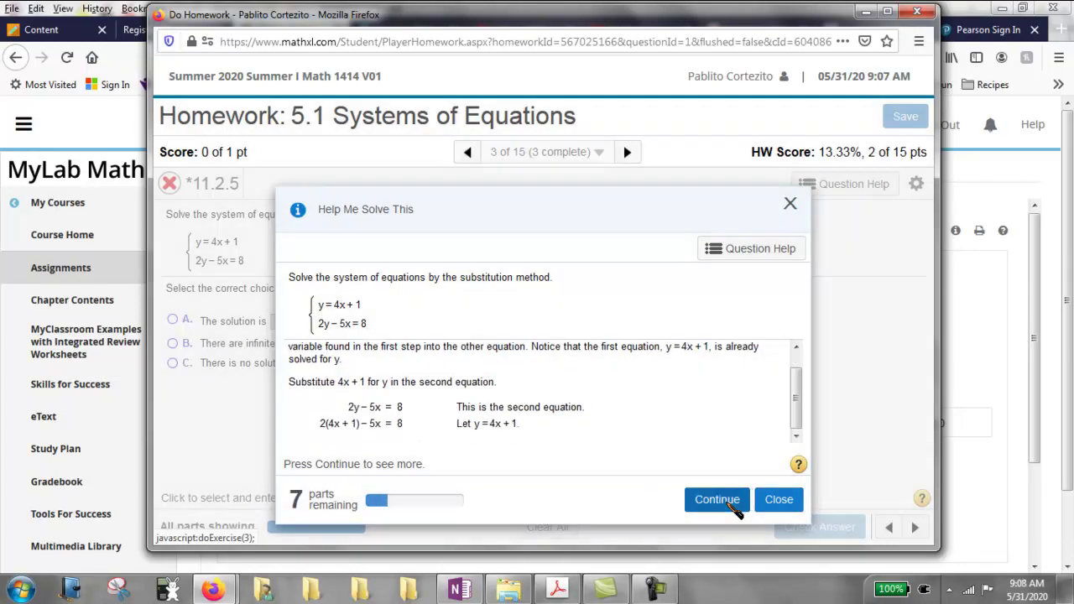
click(728, 502)
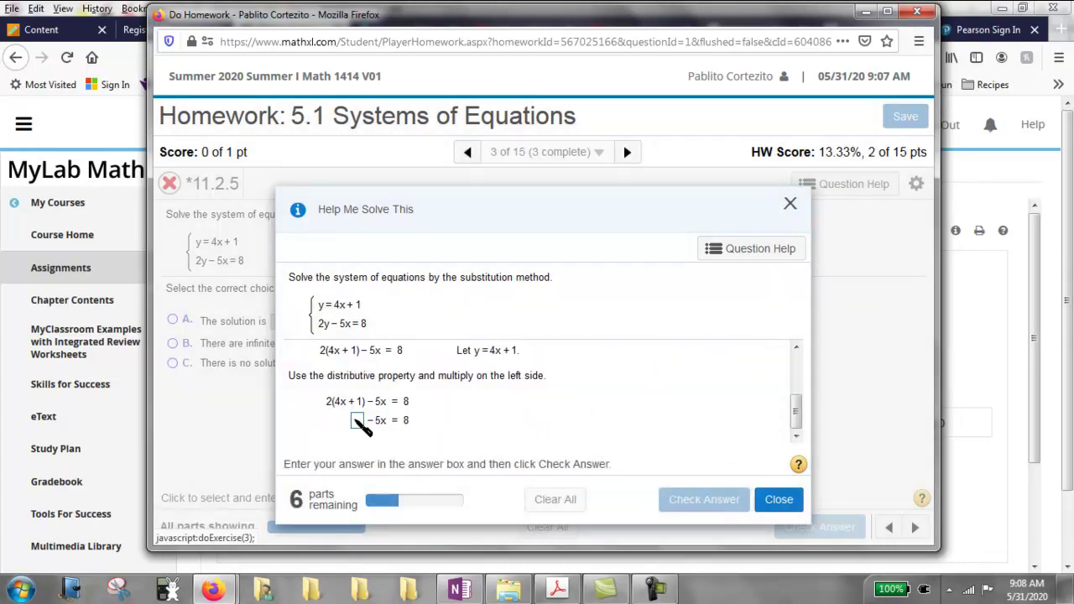
click(357, 420)
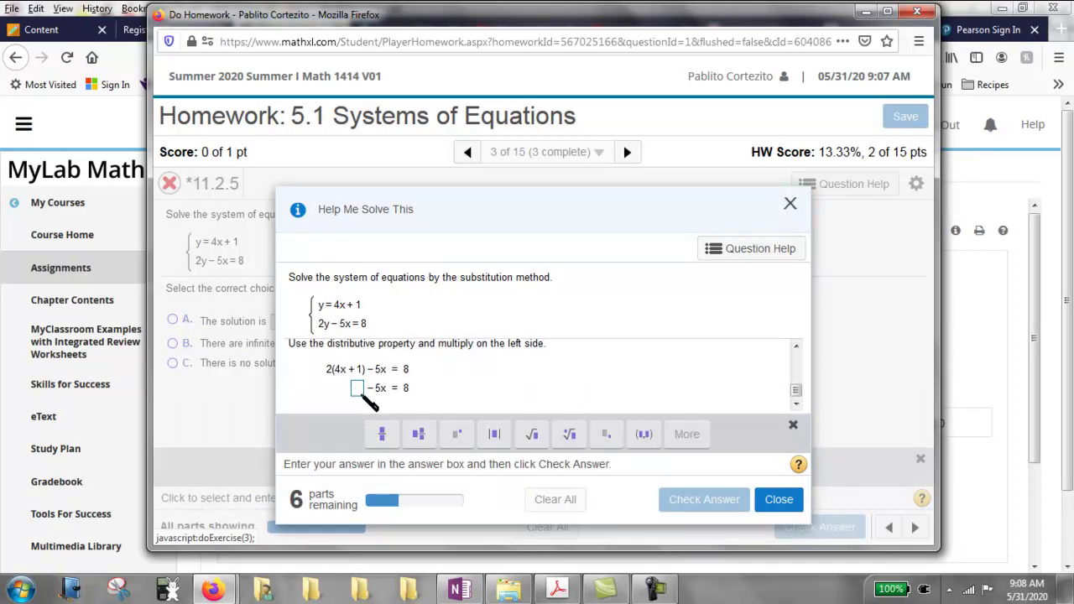
click(788, 500)
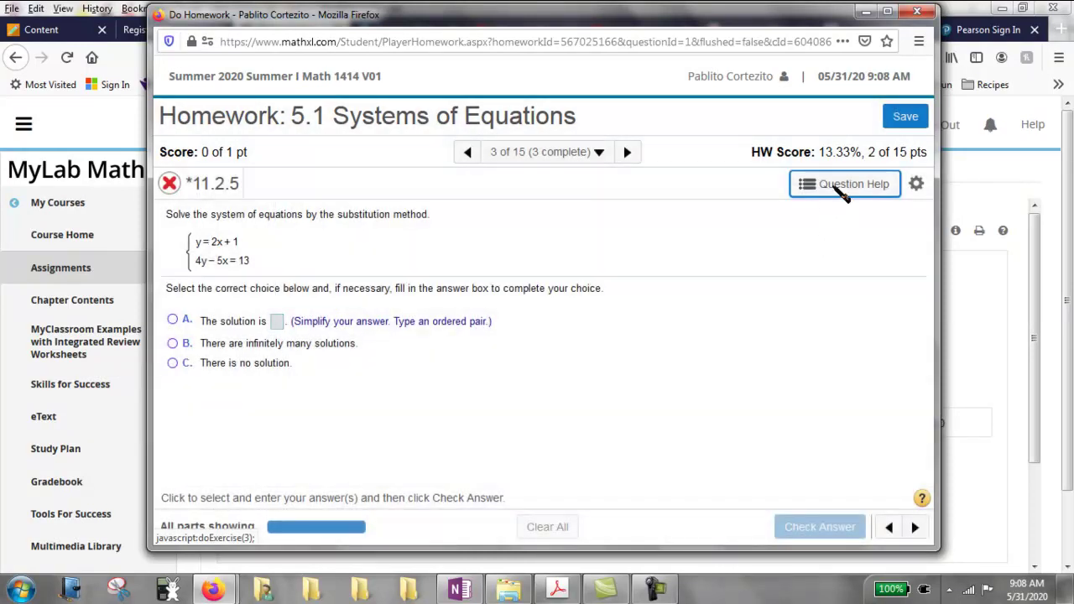
- View the worked example for Question 3 up to the part that solves for x, and close it
click(849, 186)
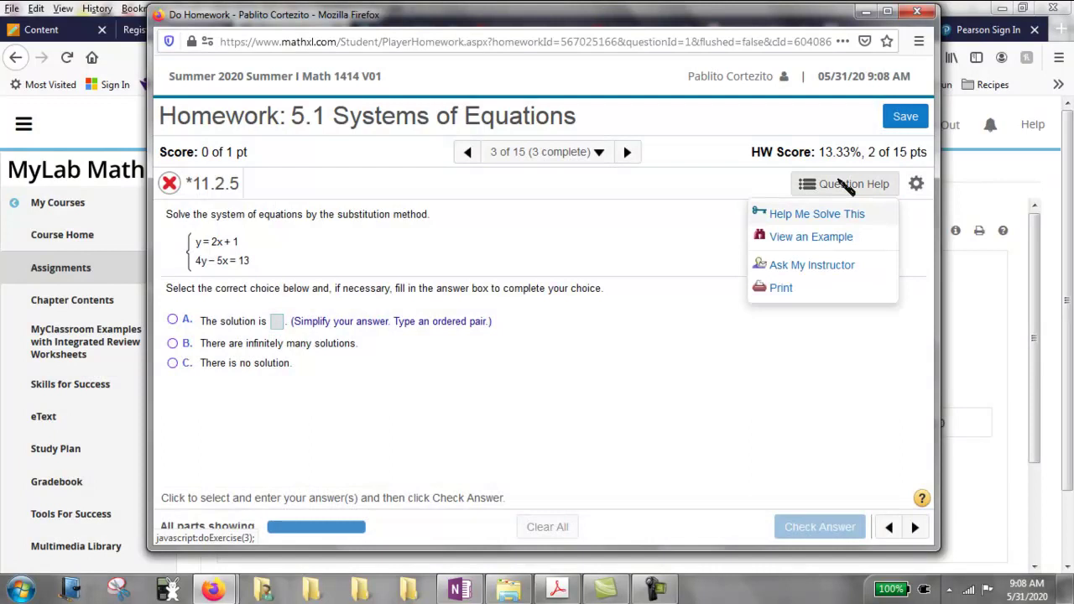
click(828, 242)
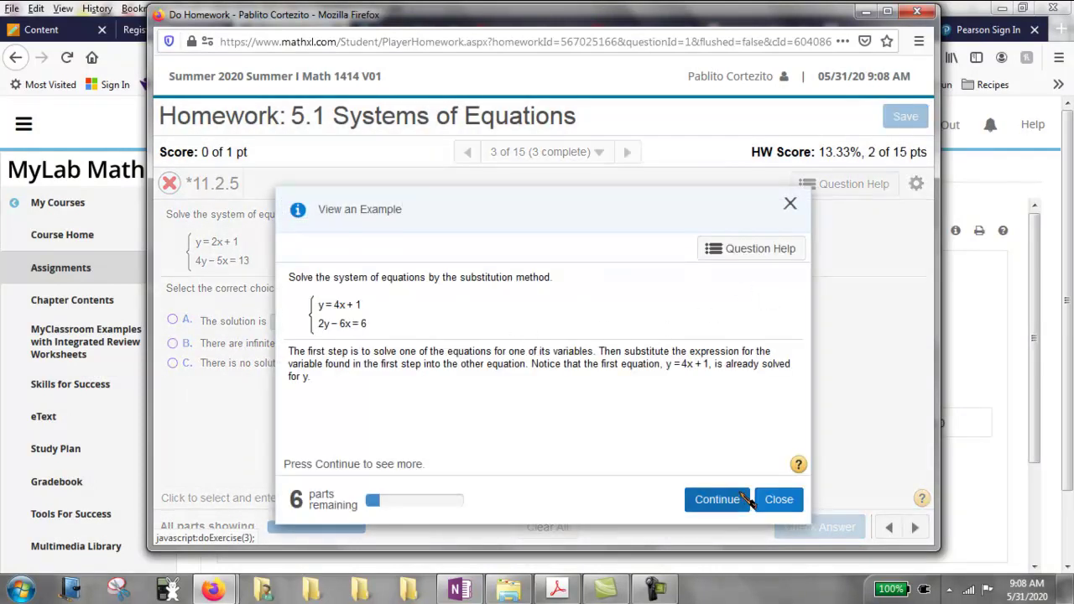
click(737, 504)
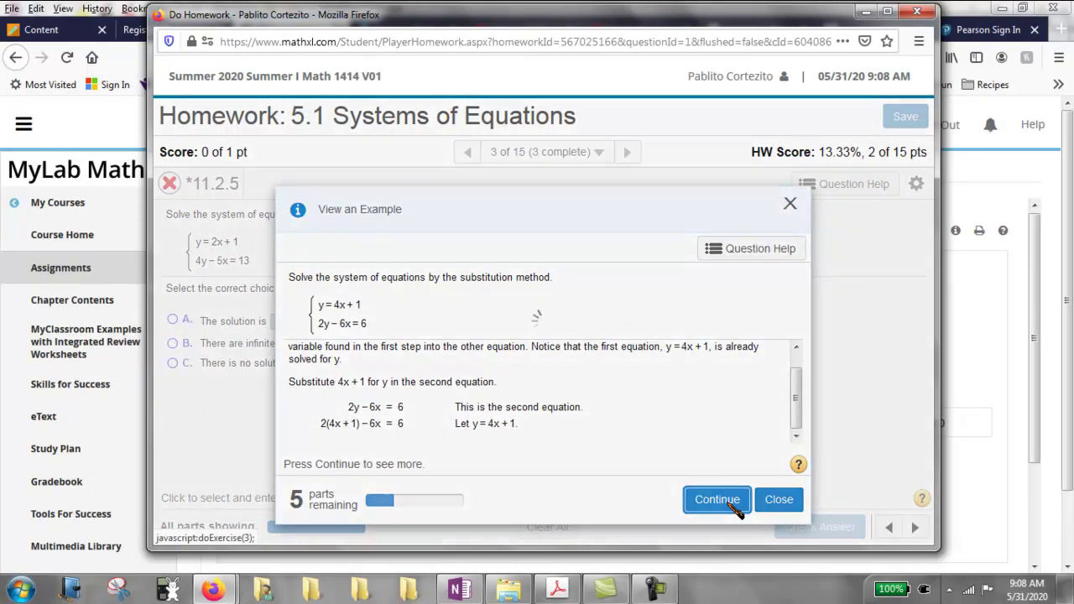
click(735, 506)
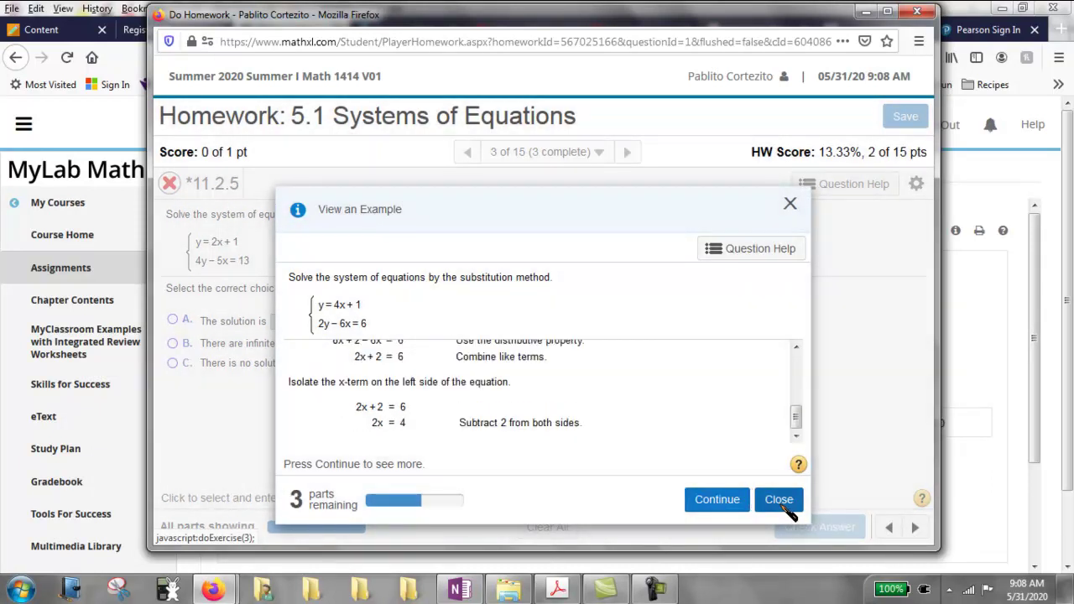
click(718, 500)
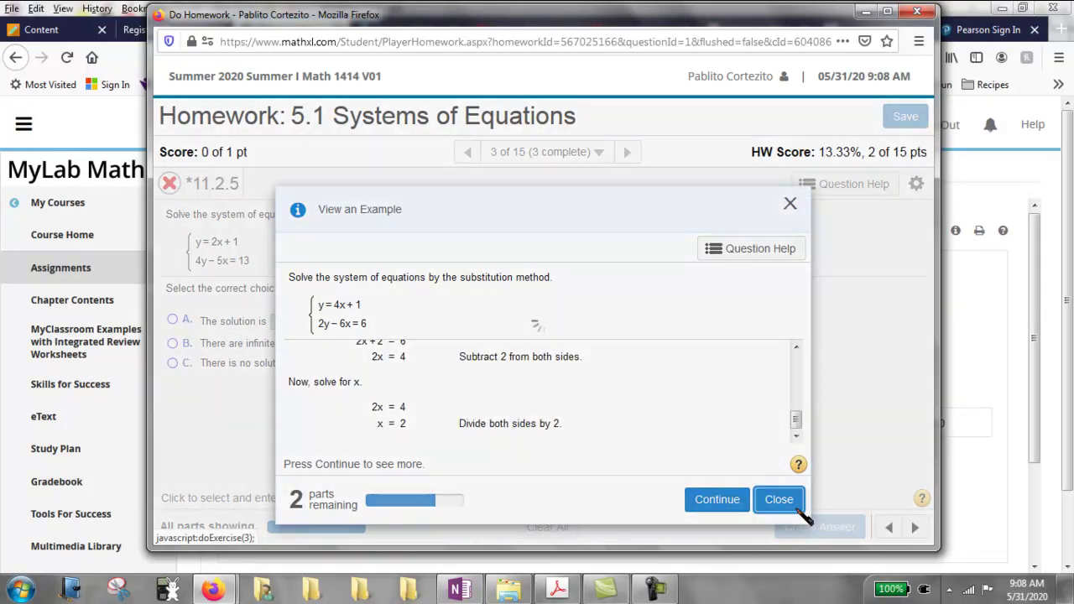
click(781, 501)
- Send the instructor the message "Sir Please Help" about Question 3 with Ask My Instructor
click(849, 184)
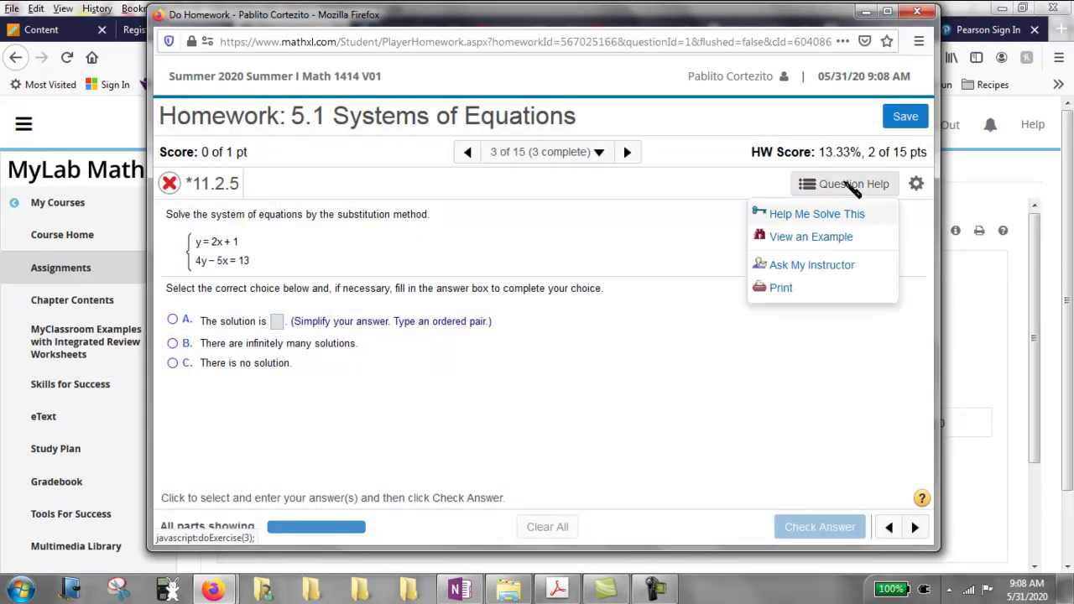
click(822, 272)
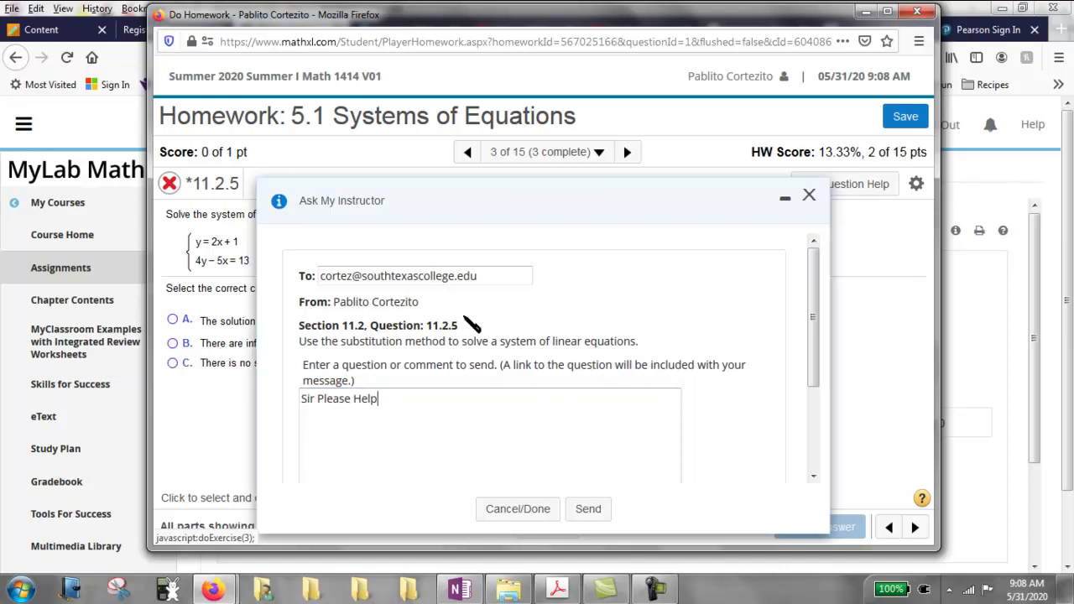
click(590, 509)
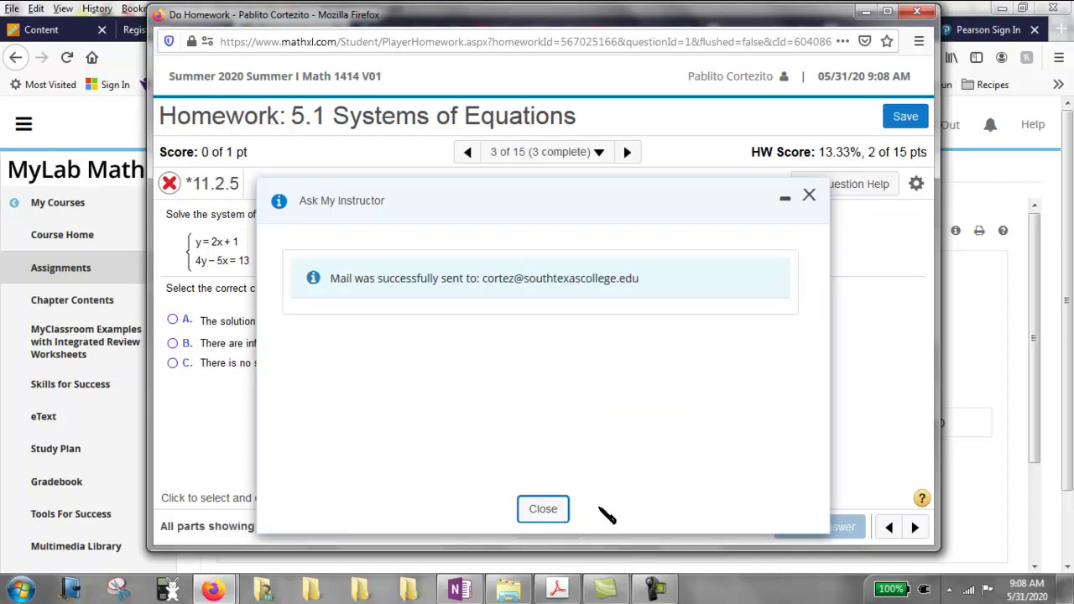
- Dismiss the sent-mail confirmation and generate the printable version of the whole homework assignment from Question 3's help options
click(552, 510)
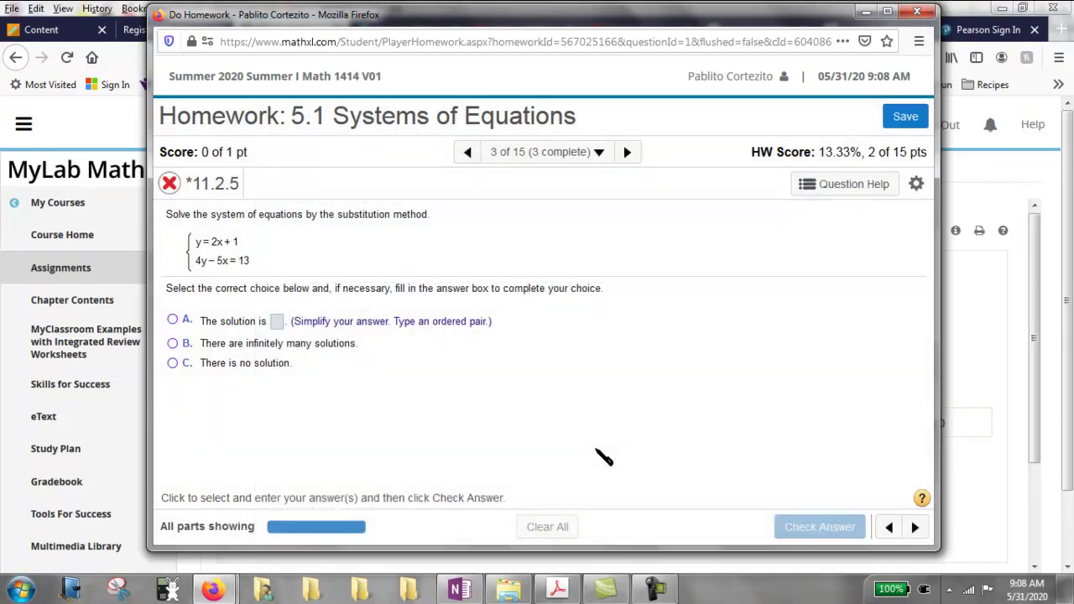
click(873, 189)
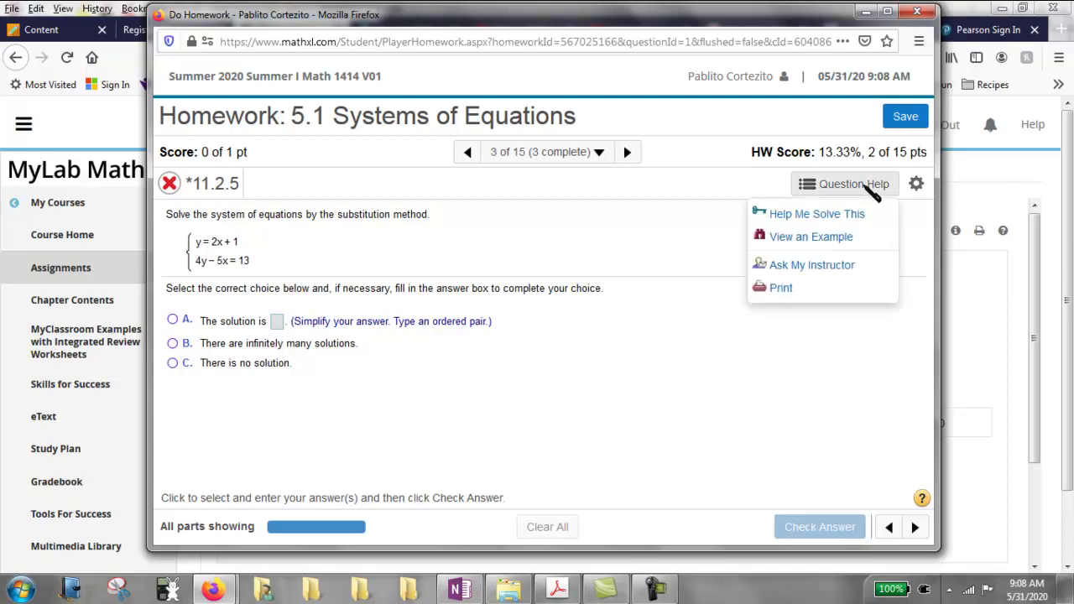
click(781, 288)
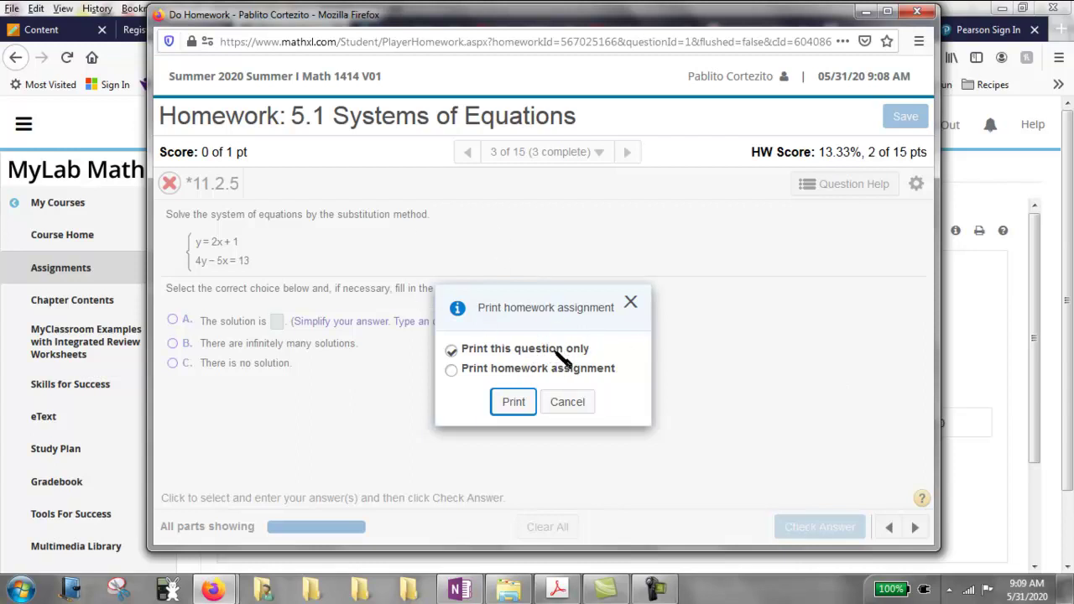
click(451, 370)
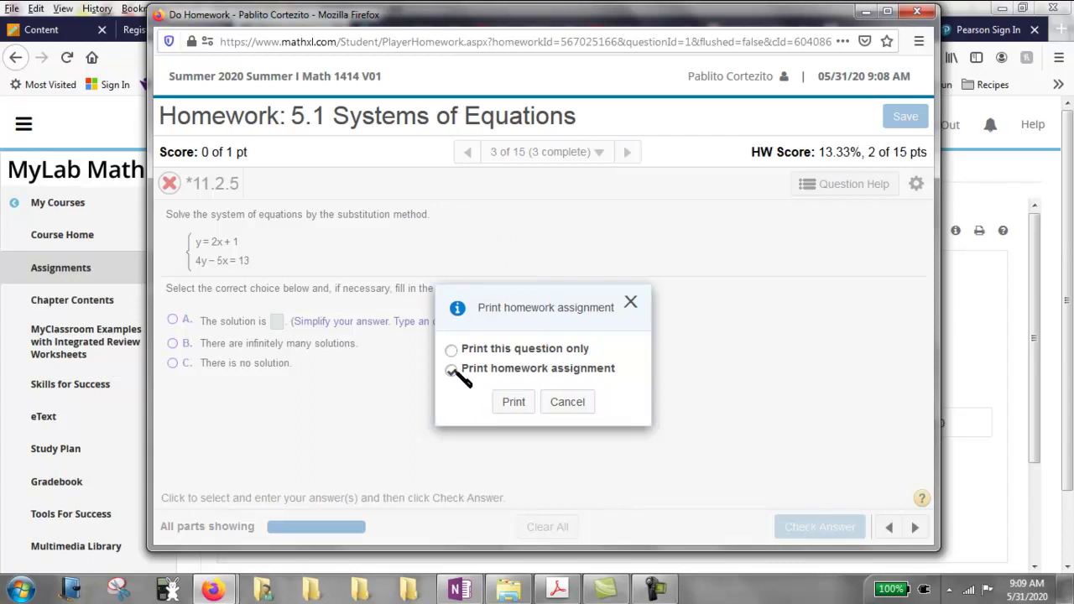
click(521, 405)
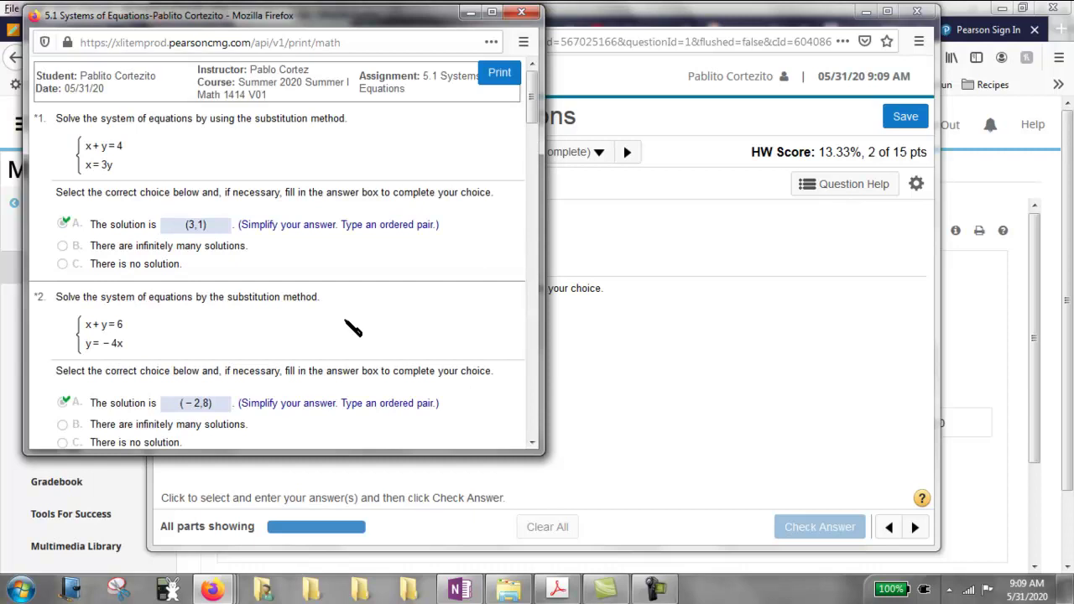
- Print the homework assignment with the Adobe PDF printer and save it on the Desktop as Temp
click(499, 74)
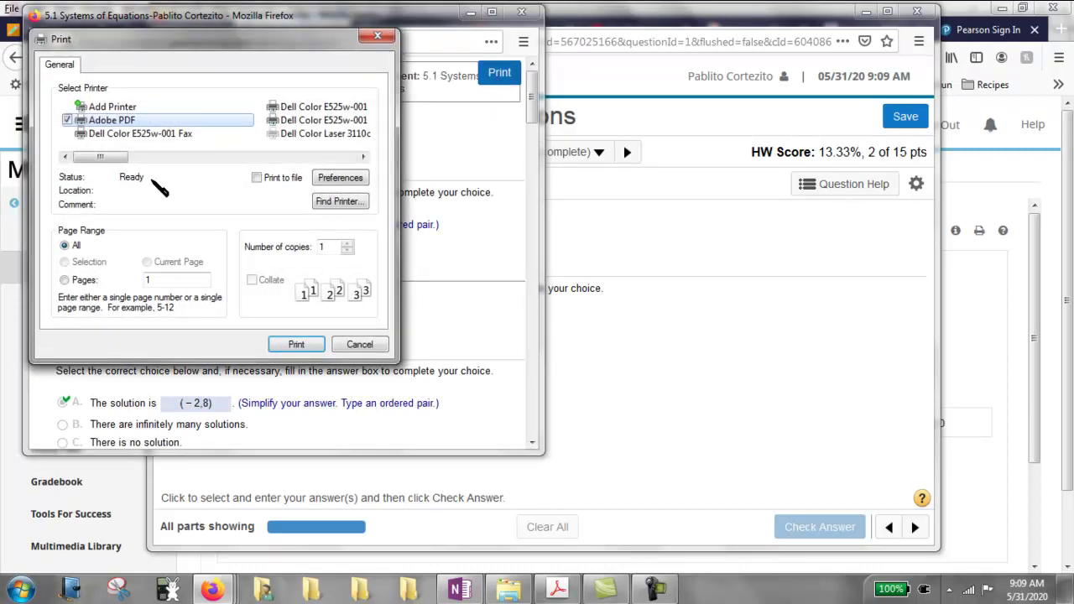
click(294, 344)
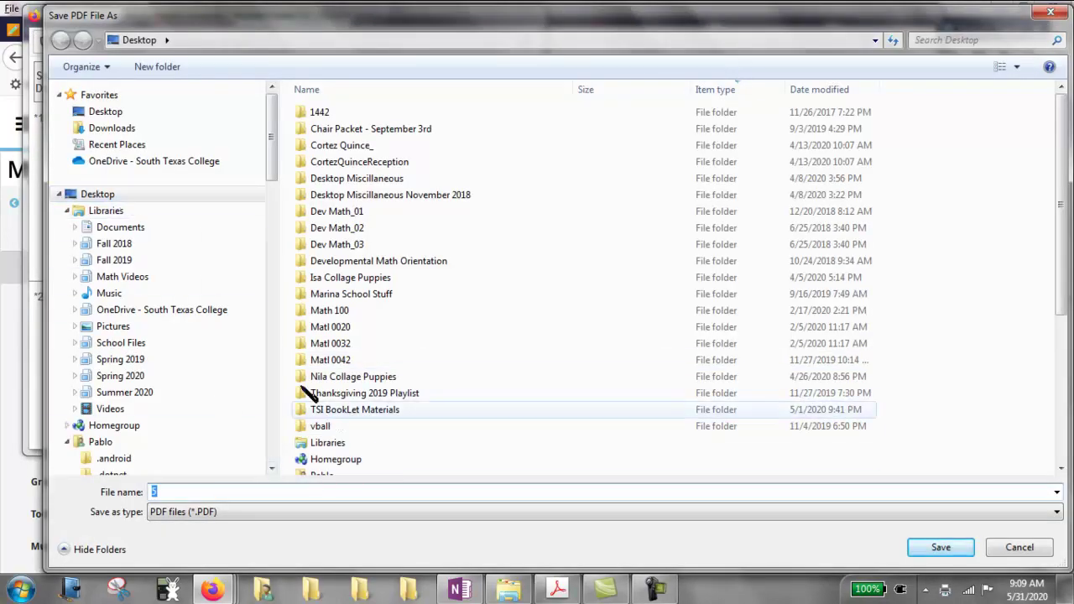
text(Temp)
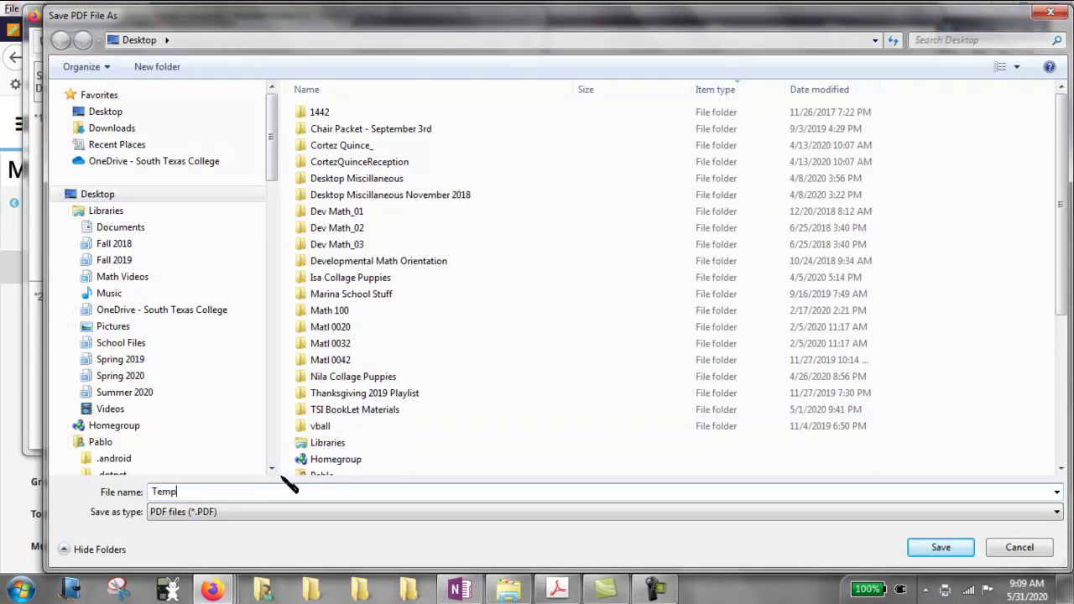
click(944, 550)
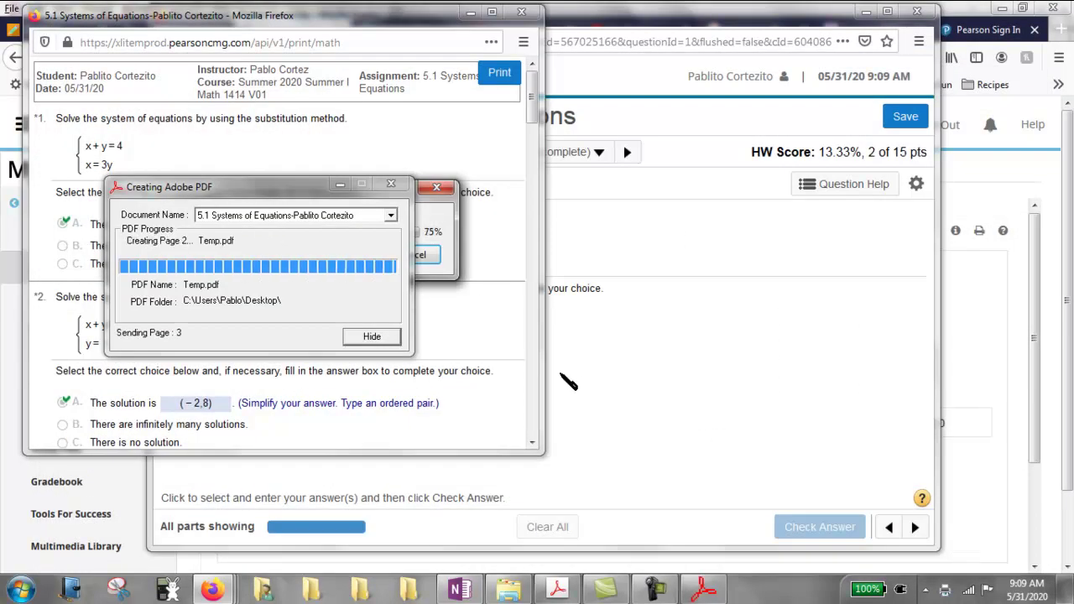
- Look through the homework questions in Temp.pdf as far as Question 15, and close the PDF and the printable version
scroll(570, 363, down, 10)
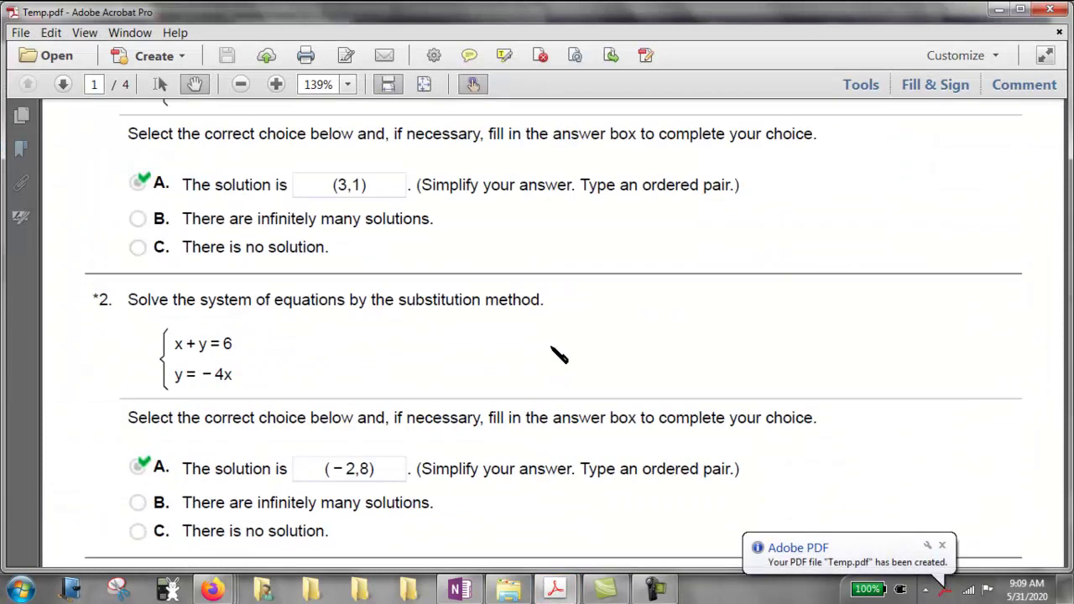
scroll(417, 409, down, 15)
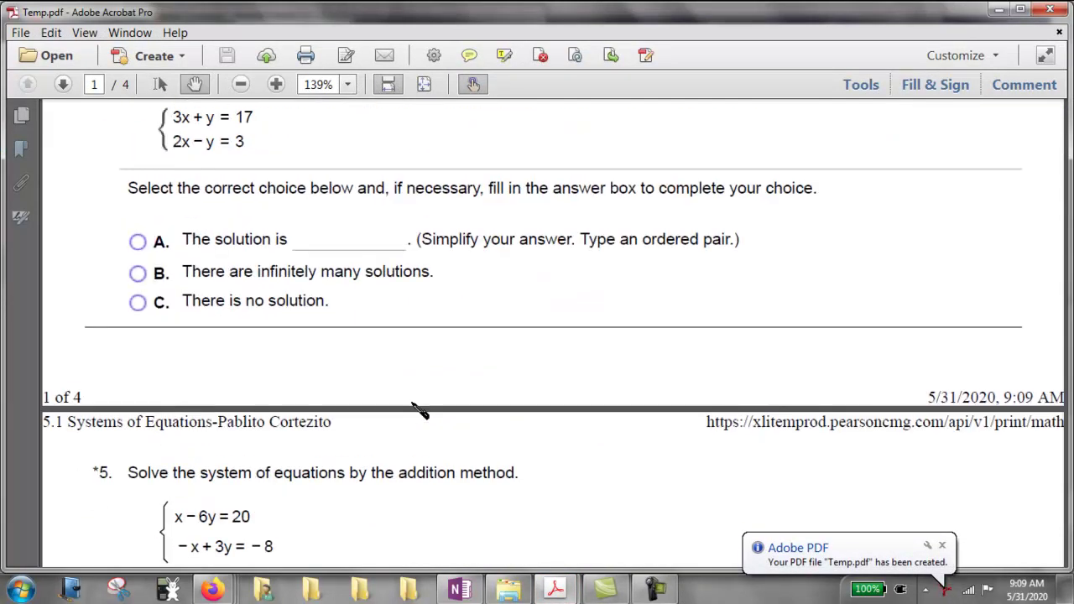
scroll(451, 380, down, 15)
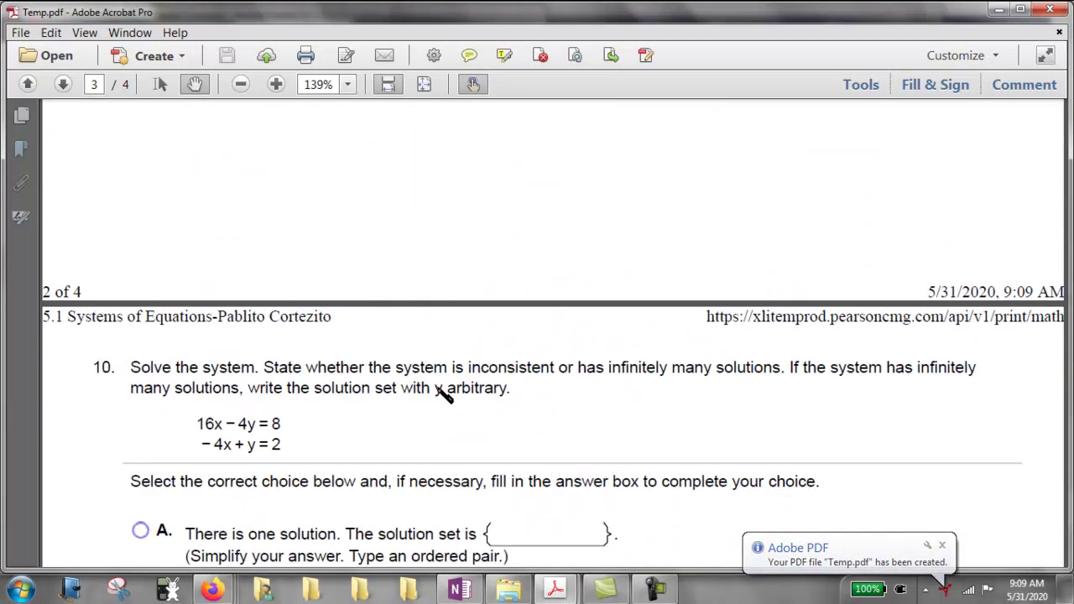
scroll(453, 344, down, 12)
scroll(460, 348, down, 4)
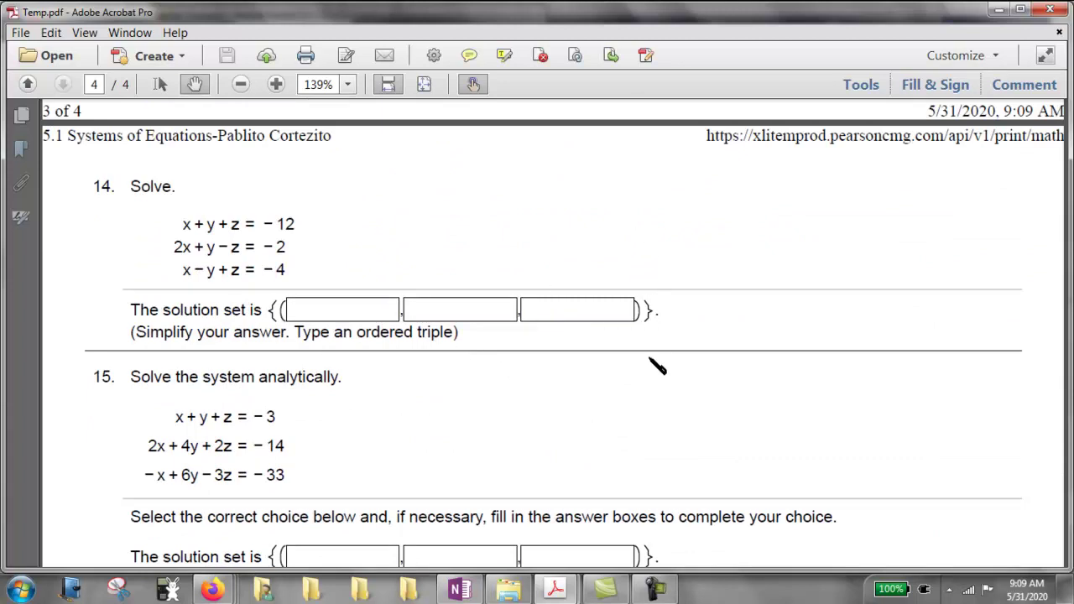
click(1052, 10)
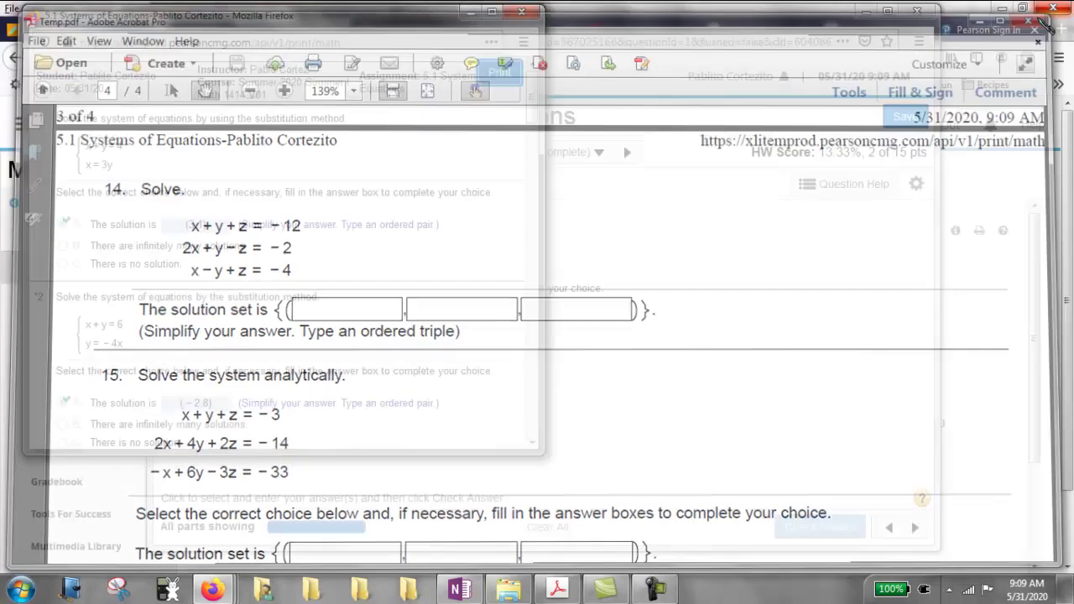
click(522, 12)
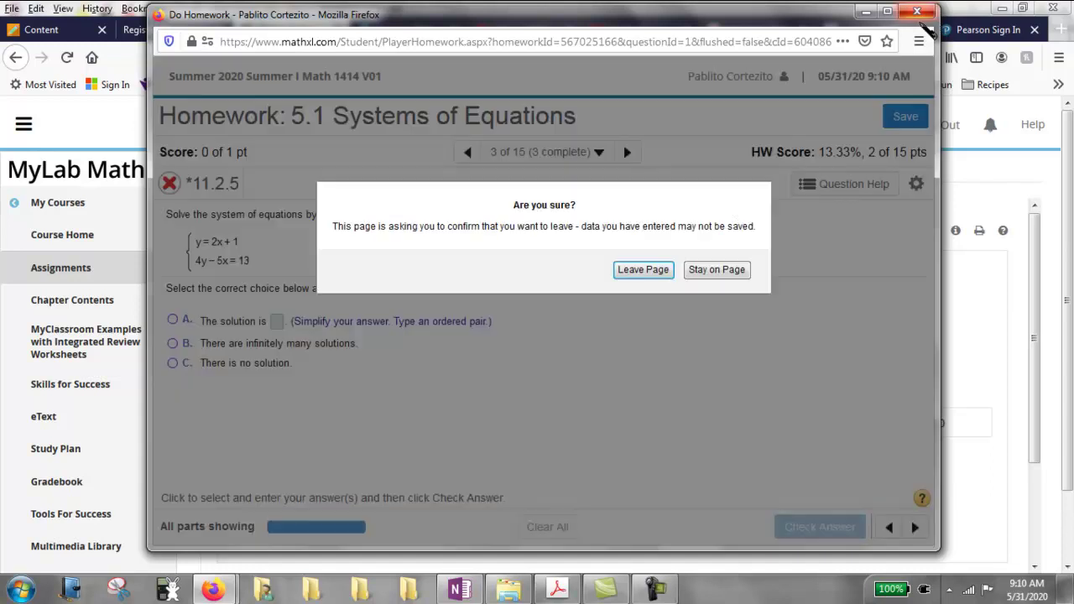
- Leave the Question 3 homework page and check the score and question list in the homework overview
click(917, 10)
click(643, 270)
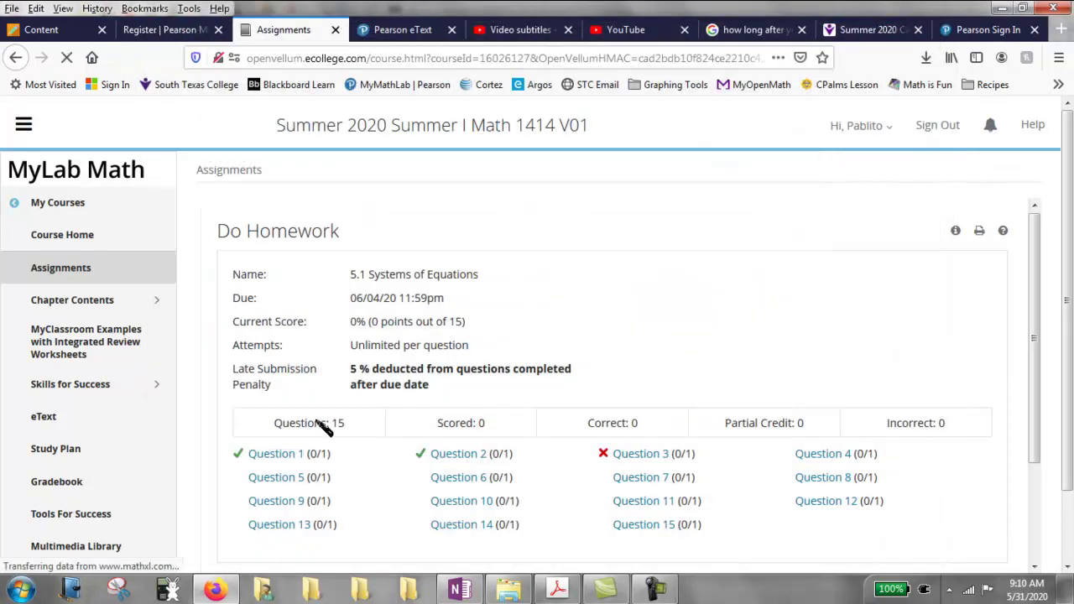
scroll(714, 443, down, 3)
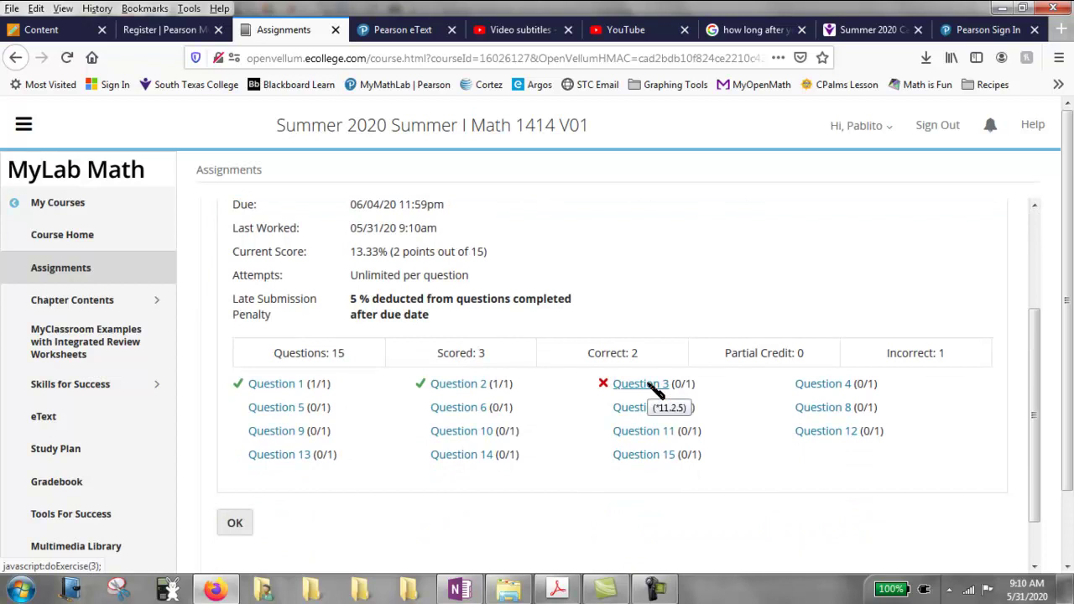
- Return to the course assignments and start Quiz 1 - Systems of Equations
click(49, 268)
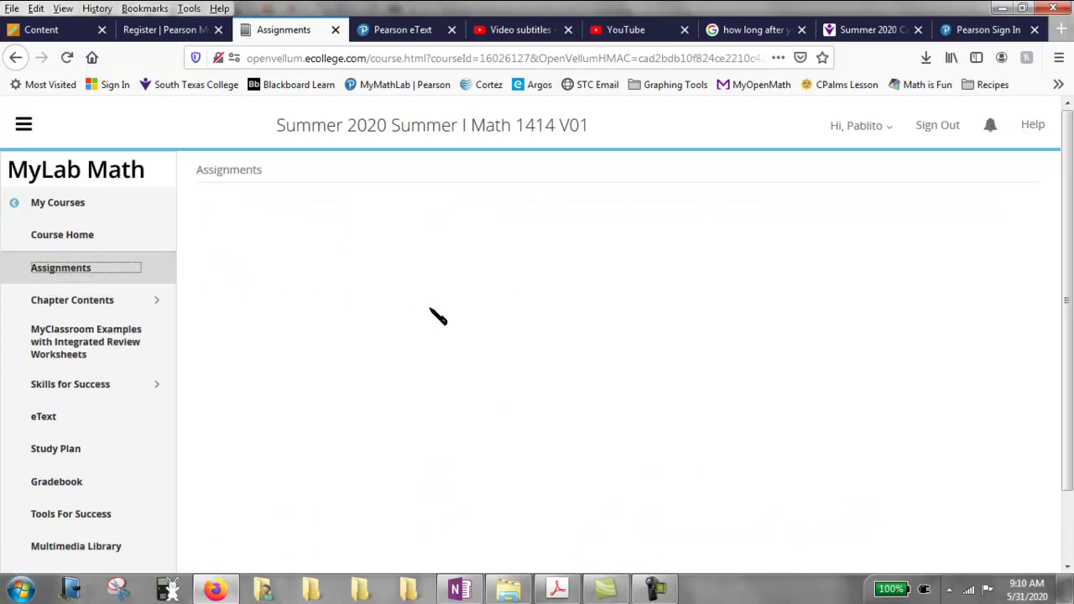
scroll(470, 387, down, 2)
click(425, 366)
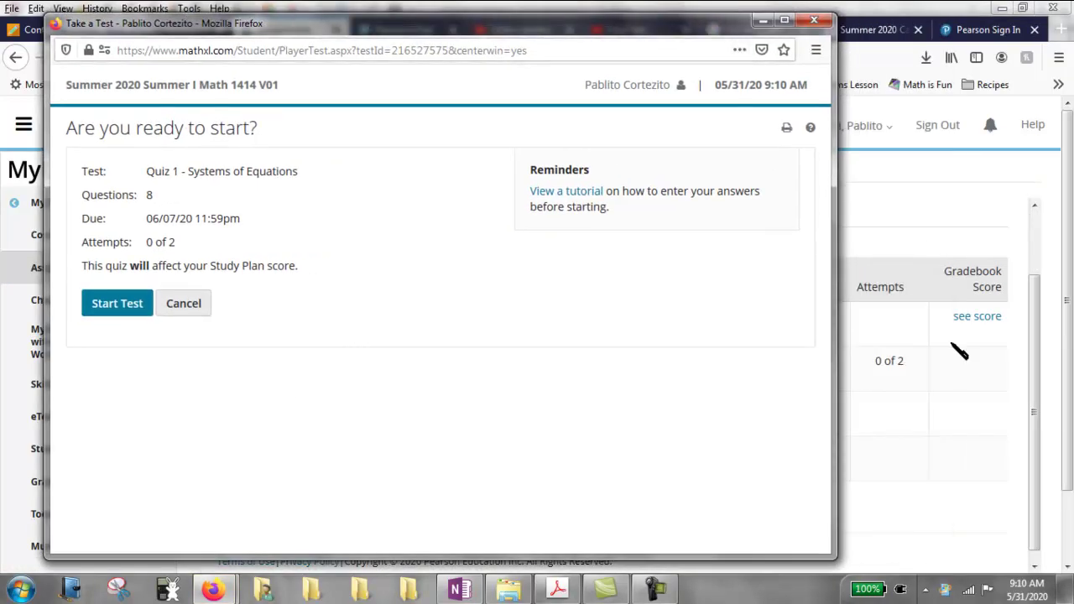
drag(499, 36, 579, 38)
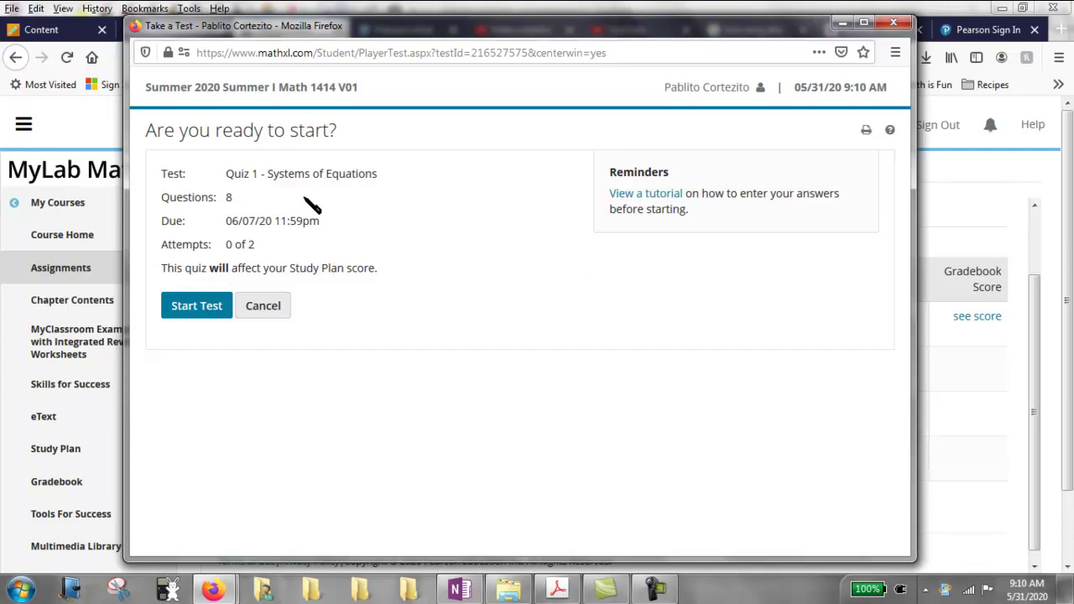
click(208, 310)
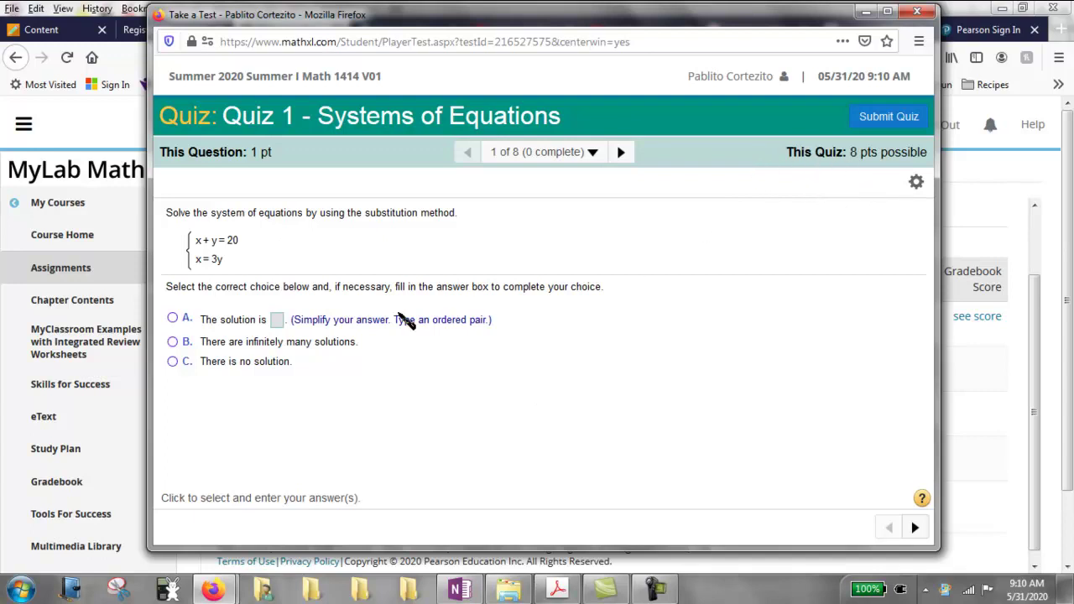
- Answer quiz Question 1 with choice A and the ordered pair (15,5), and go on to Question 2
click(278, 323)
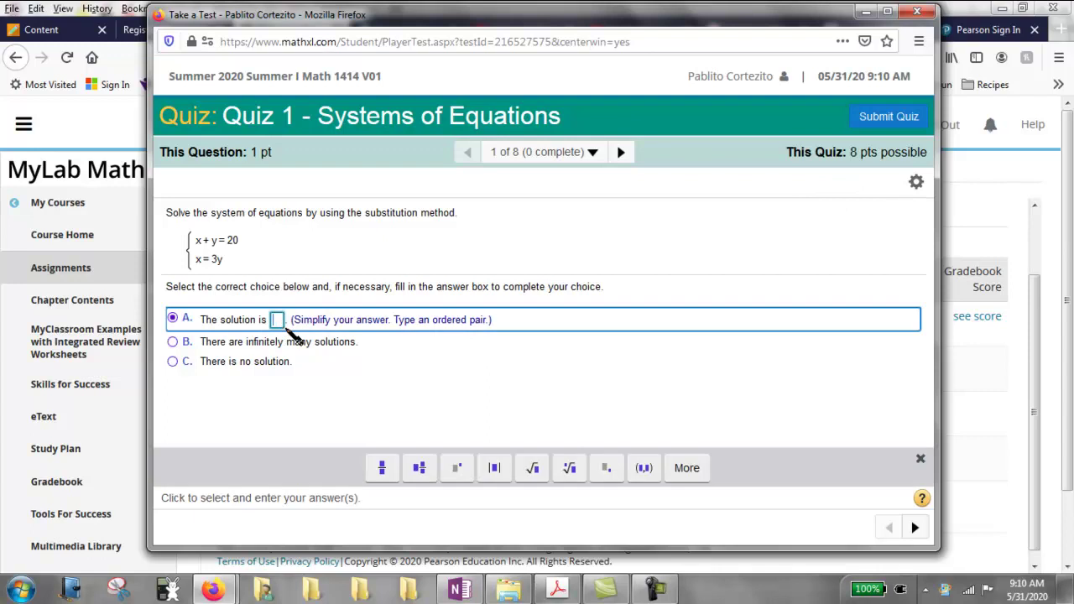
text(()
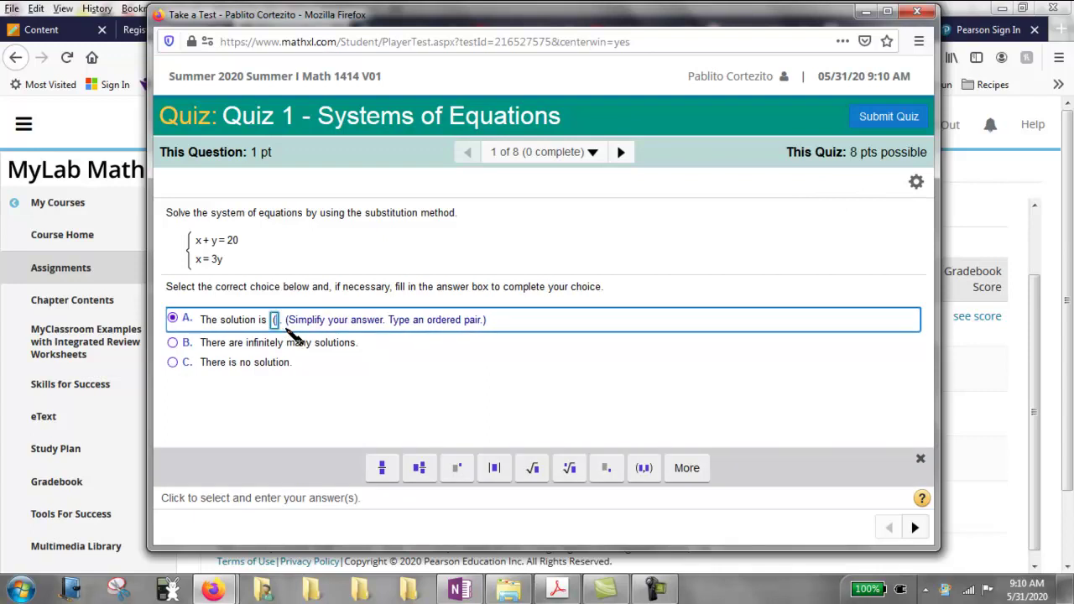
text(15,5))
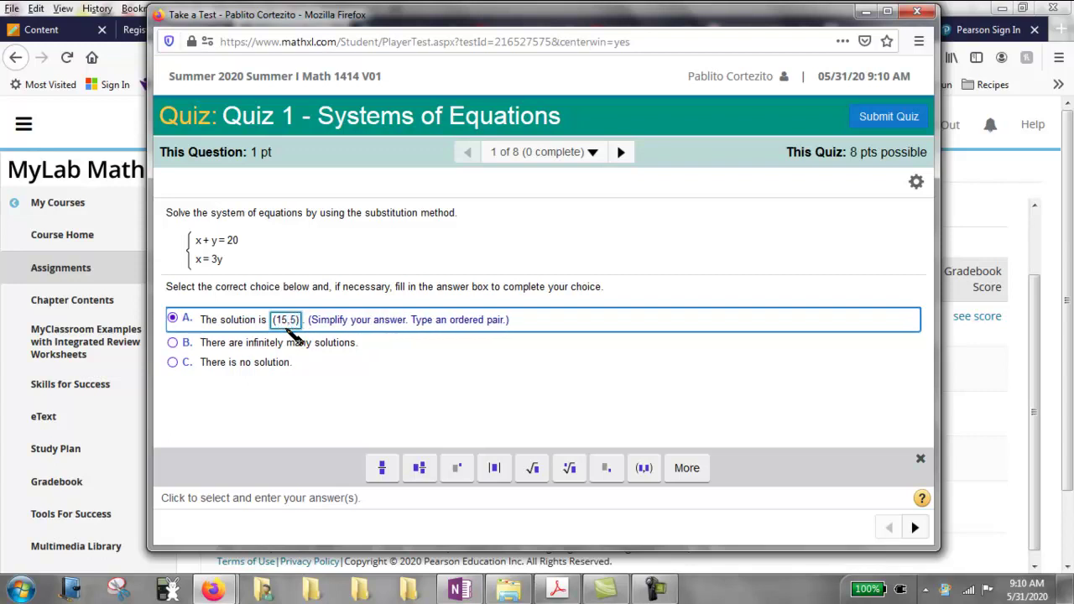
click(453, 366)
click(332, 326)
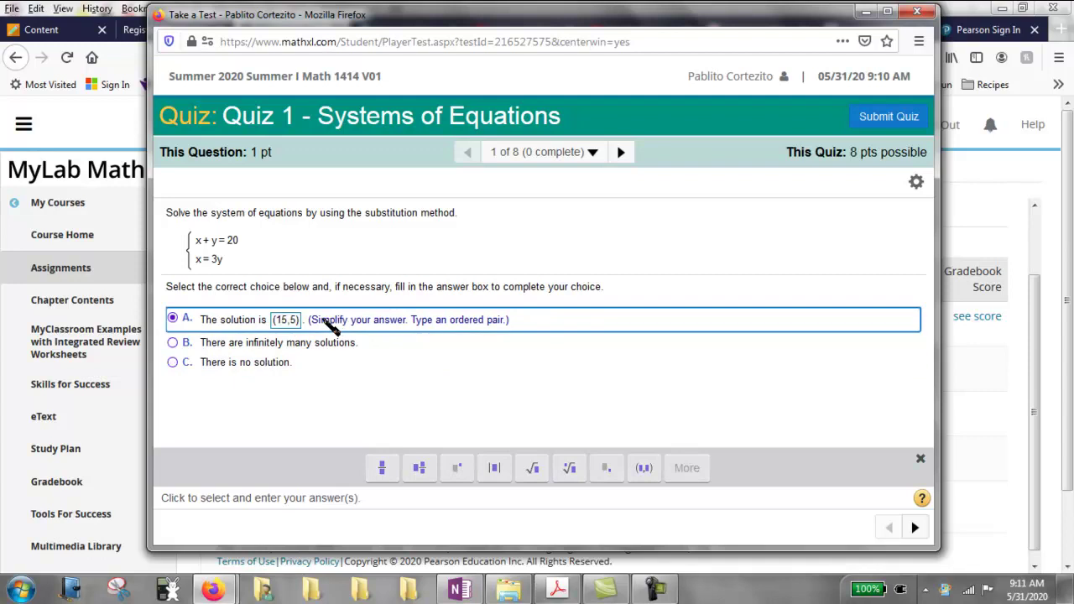
click(915, 527)
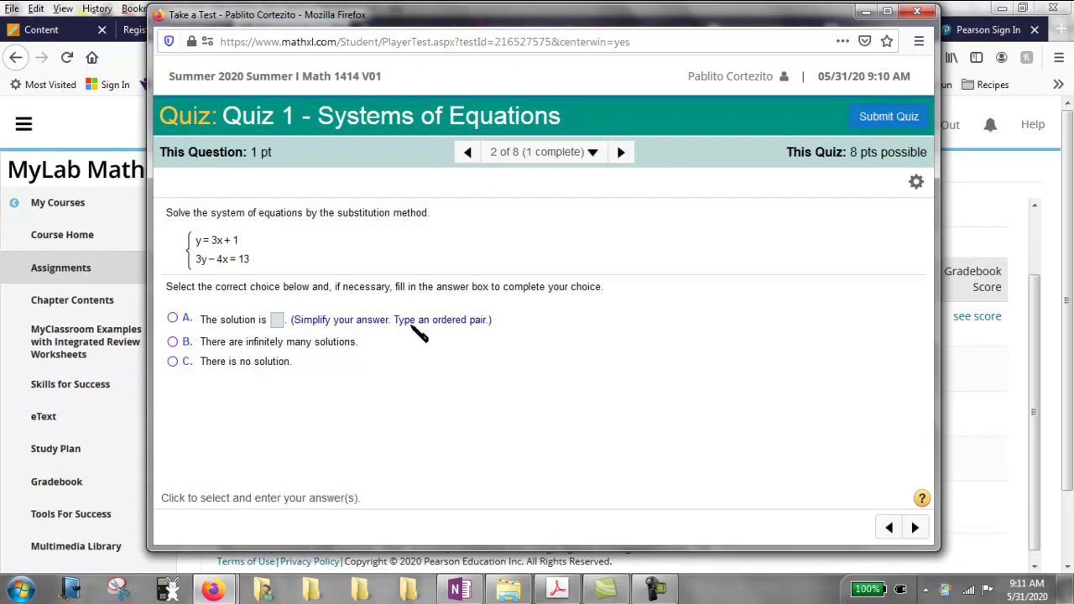
- Recheck the answer to quiz Question 1, and answer Question 2 with choice A and the ordered pair (1,1)
click(277, 319)
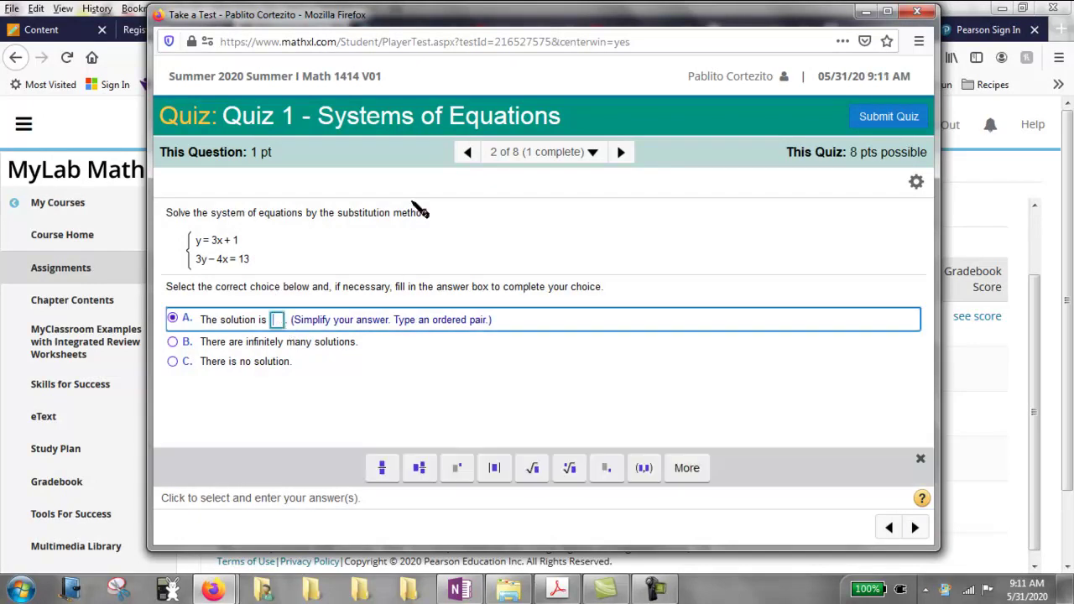
click(467, 152)
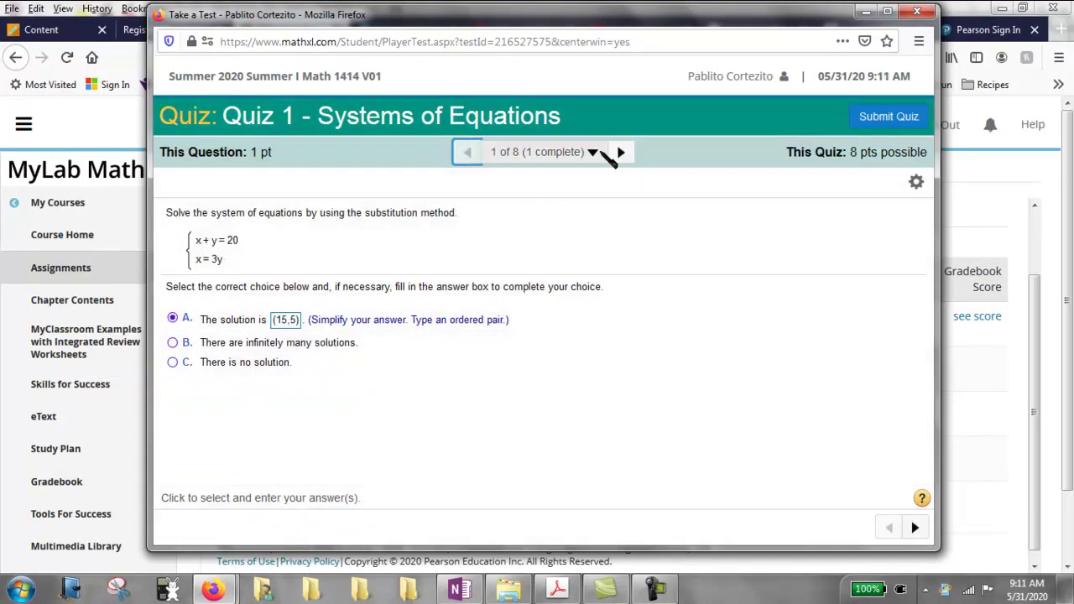
click(621, 152)
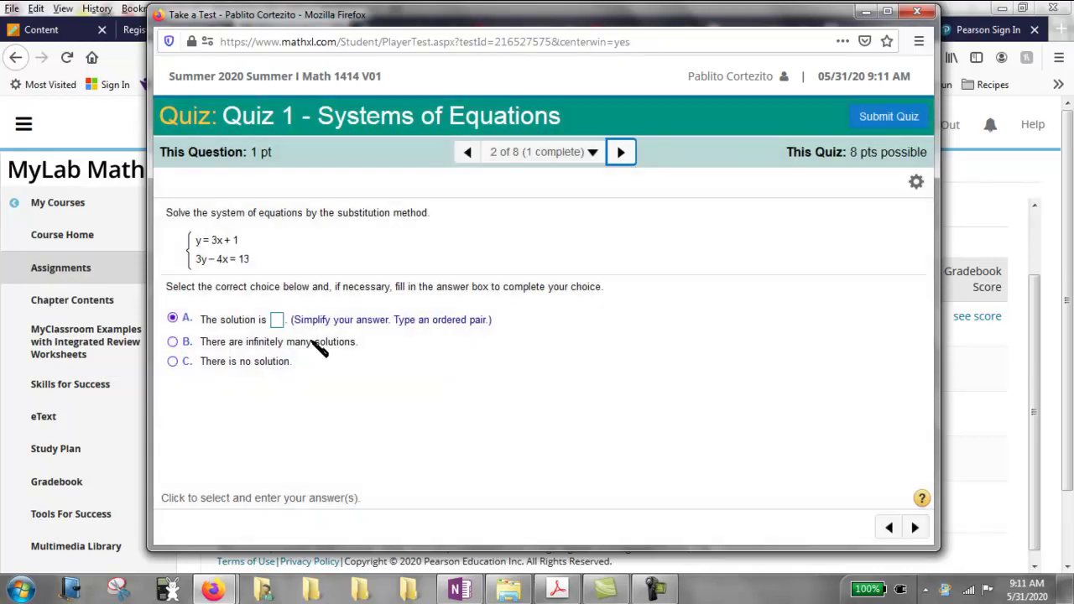
click(279, 322)
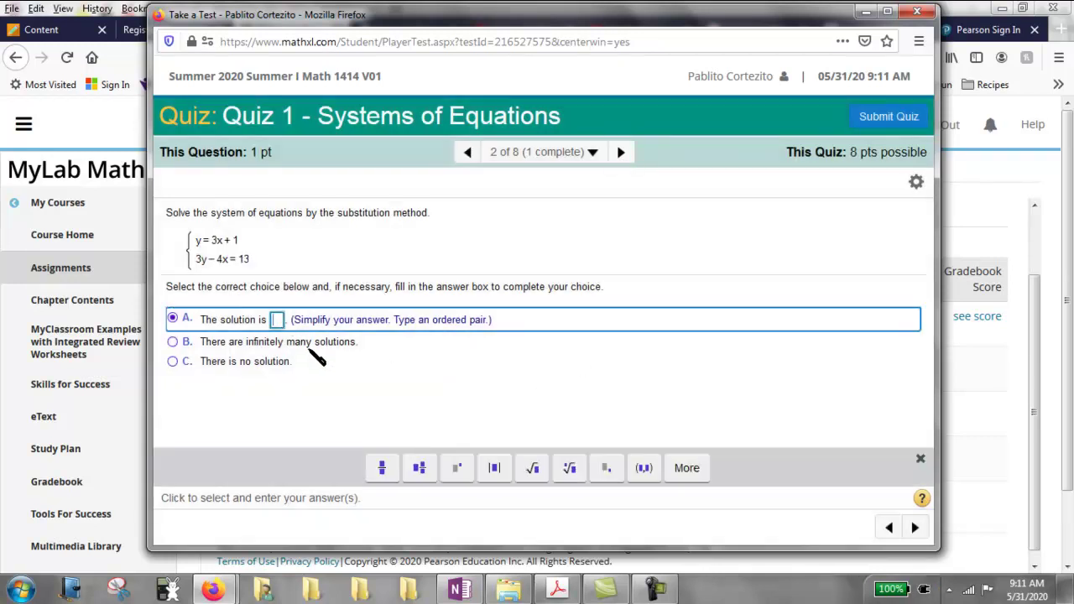
text((1,)
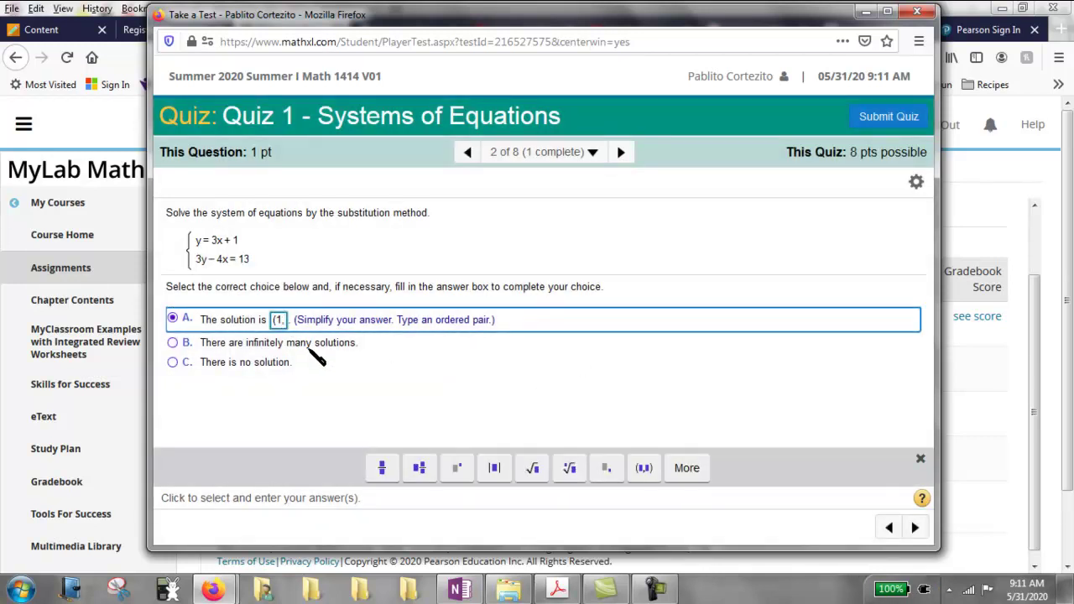
text(1))
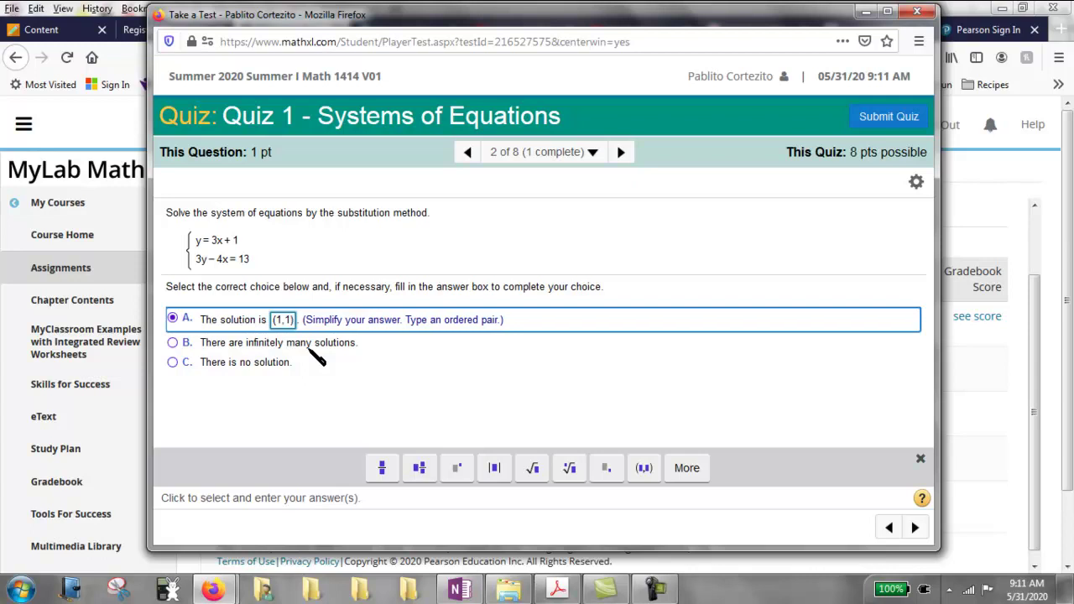
- Go on to quiz Question 3 and submit the quiz with the remaining questions unanswered
click(915, 527)
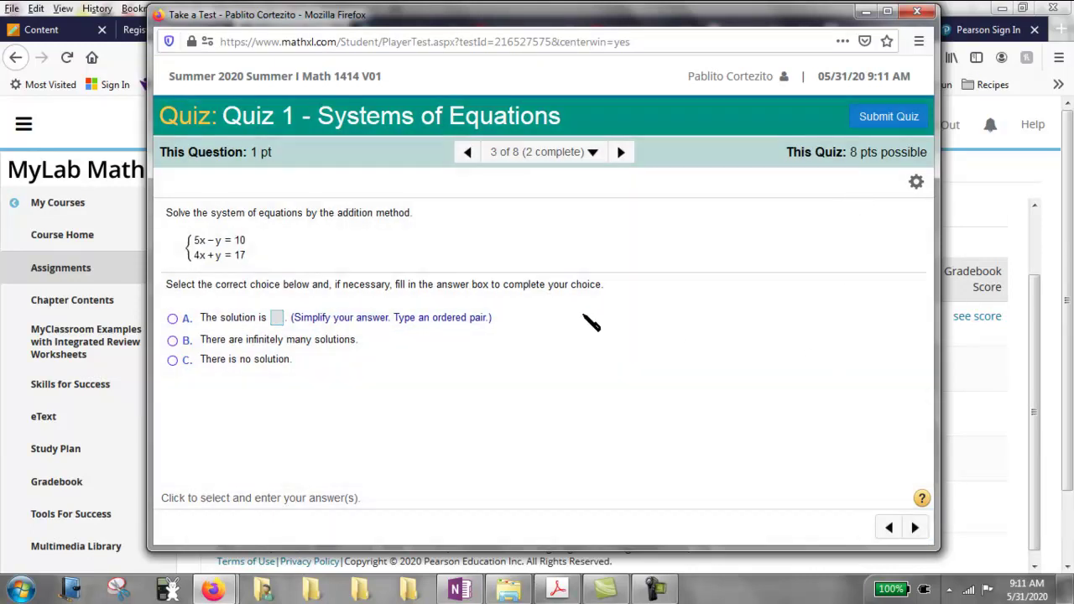
click(888, 120)
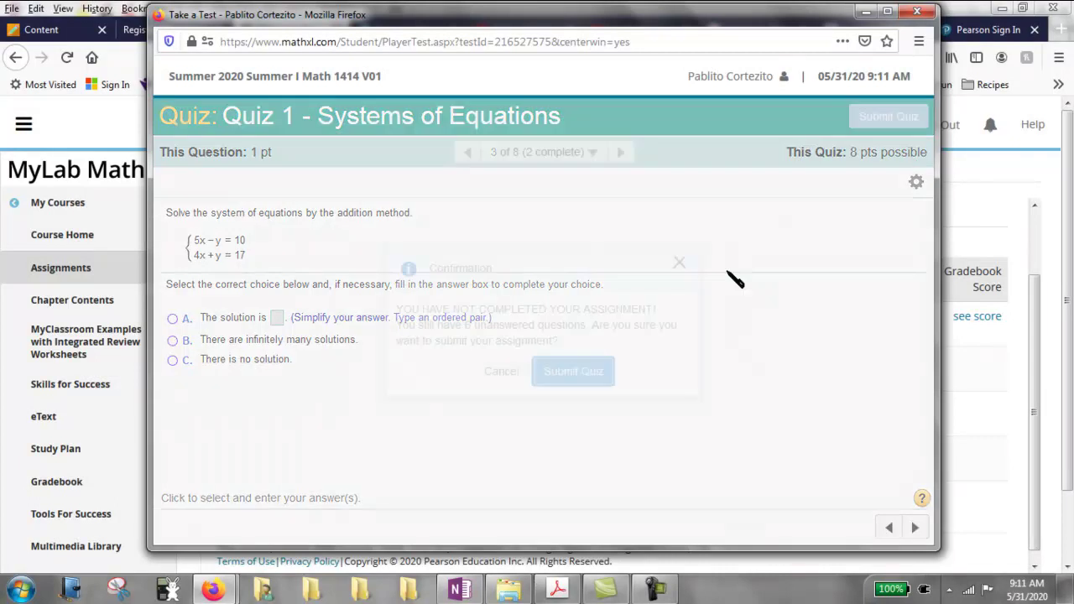
click(579, 372)
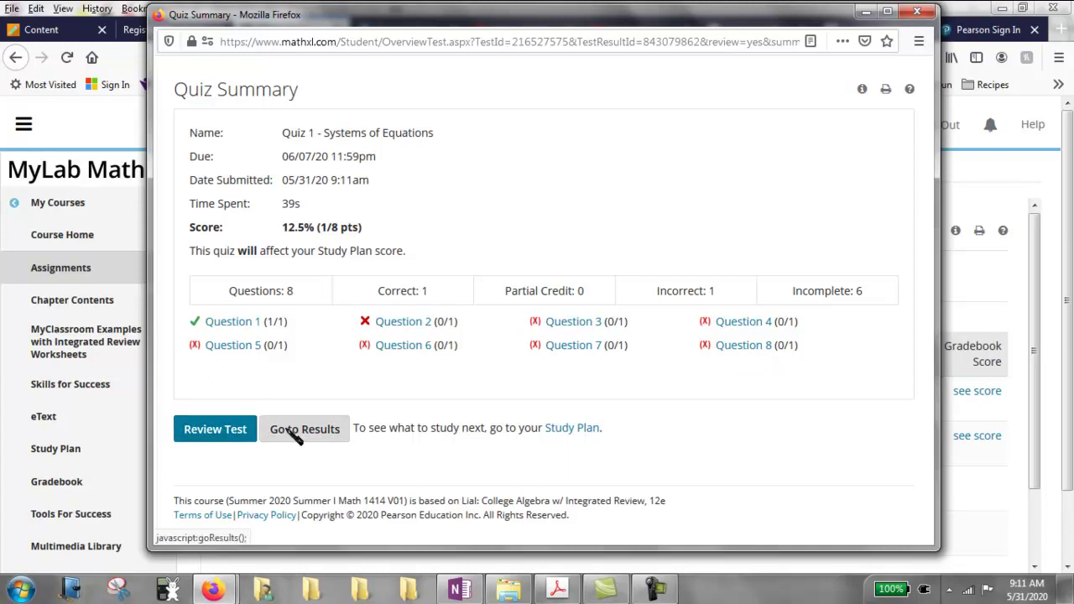
- Close the quiz summary window and review the course's assignment list, including the quiz attempts and remaining homework
click(919, 12)
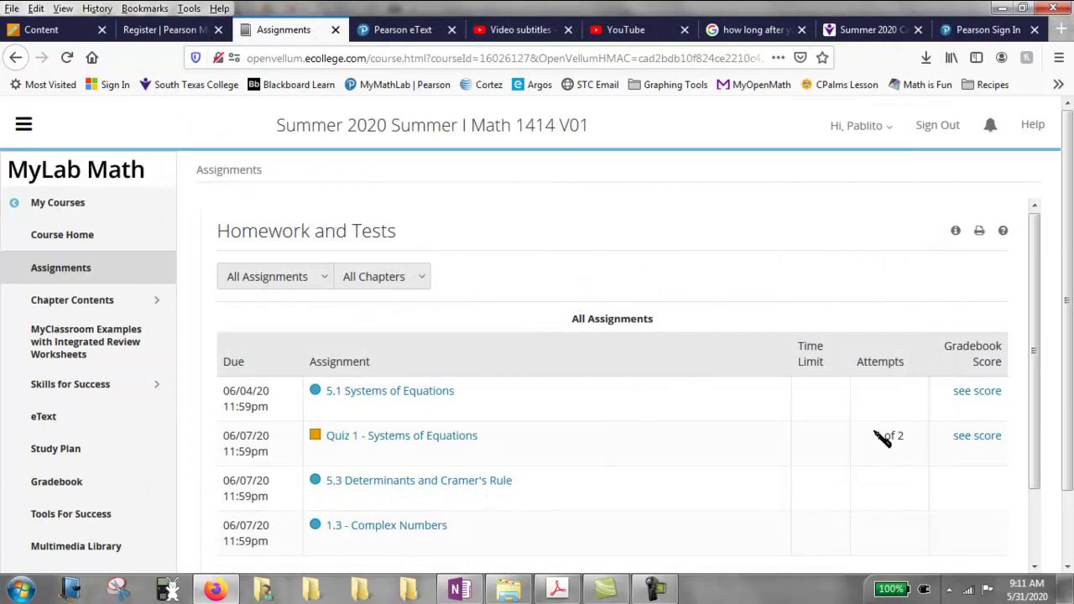
scroll(389, 418, down, 2)
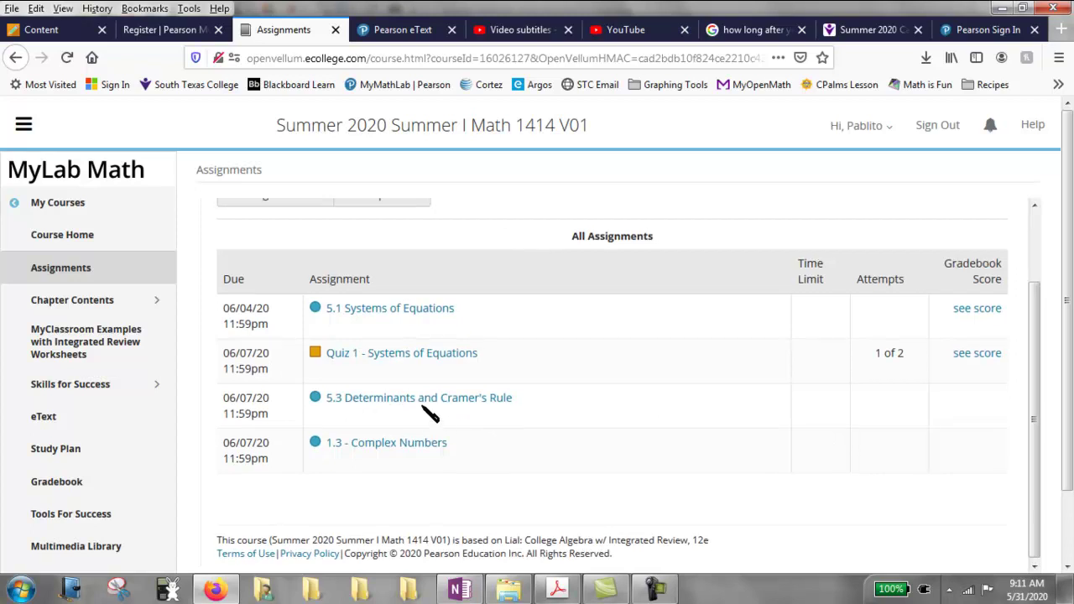
scroll(436, 417, up, 2)
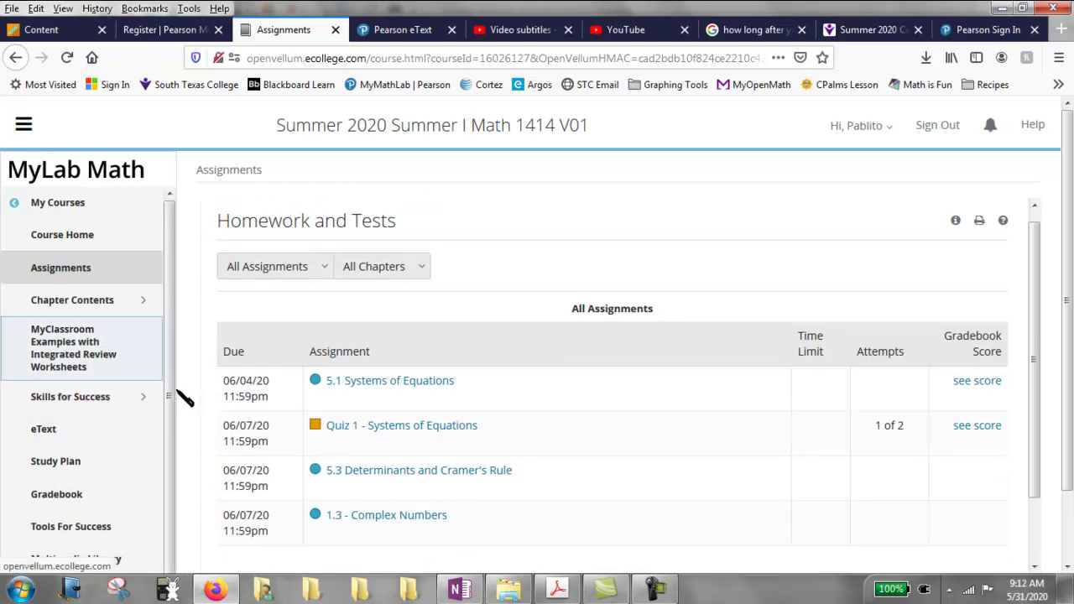
- Look through the course's navigation options and open Chapter Contents
scroll(101, 353, down, 3)
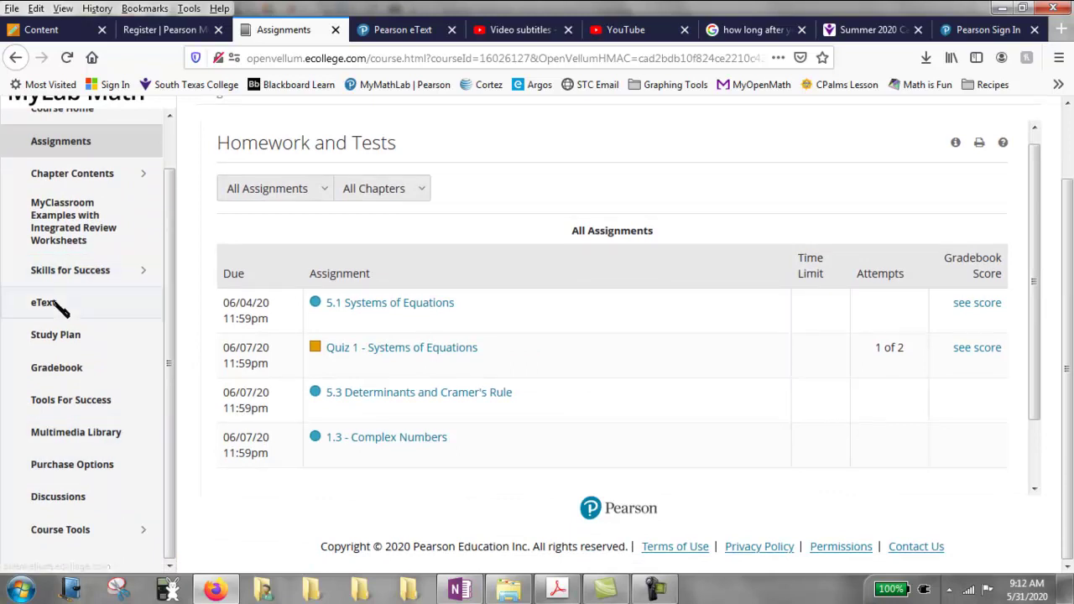
scroll(125, 372, up, 2)
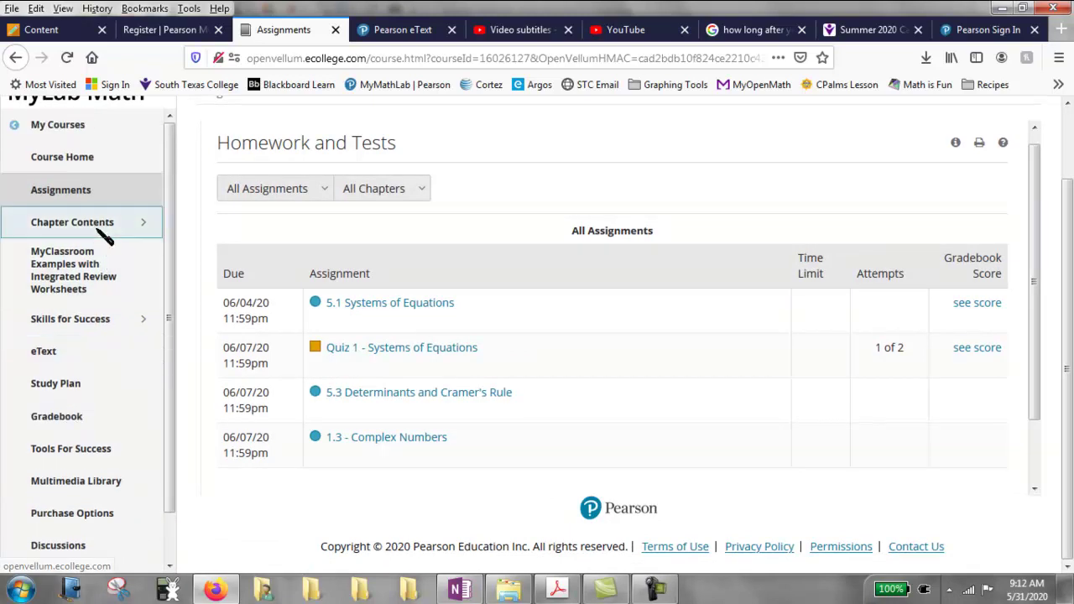
click(105, 224)
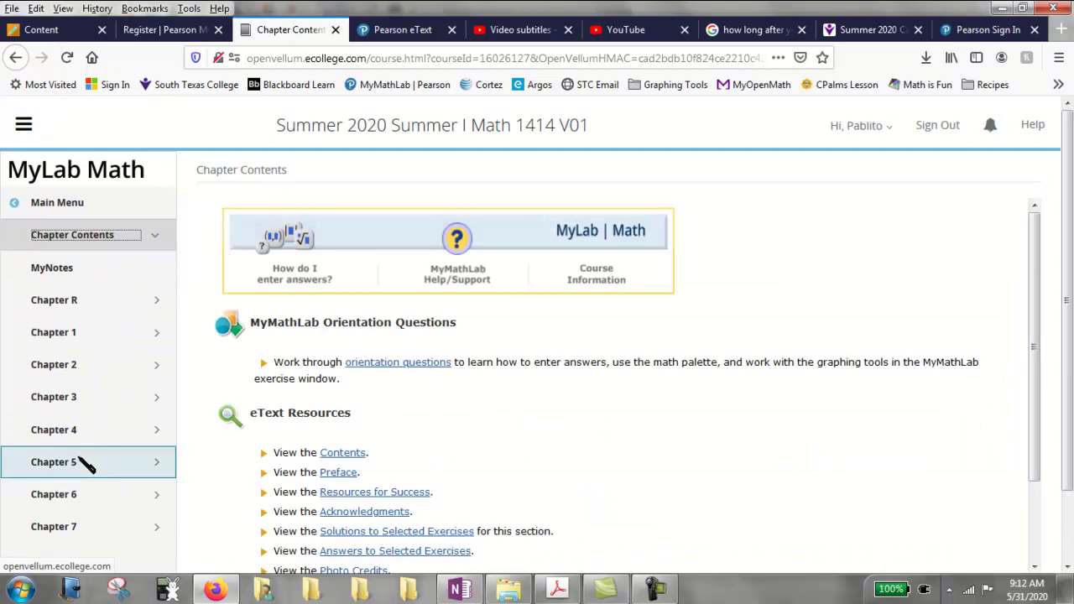